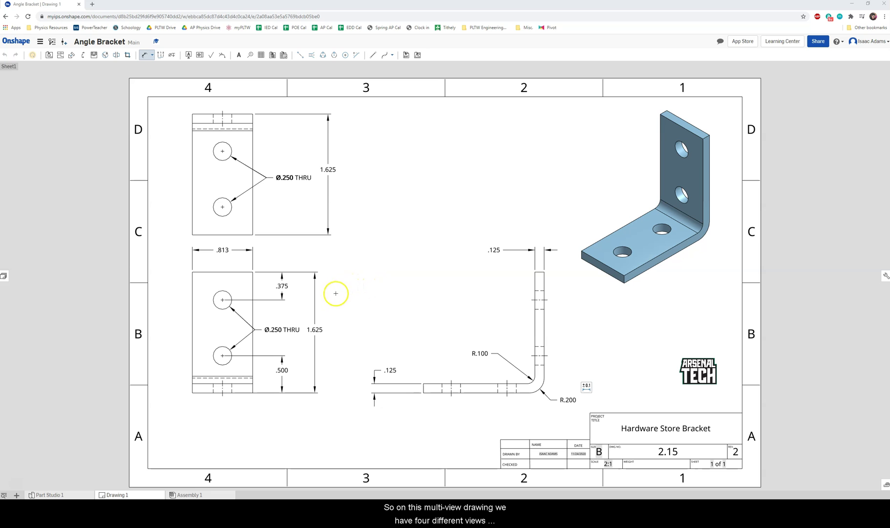
Zoom in on the Angle Bracket drawing's top view, then the side view and its bend
{"action": "scroll", "coordinate": [254, 328], "scroll_direction": "up", "scroll_amount": 6}
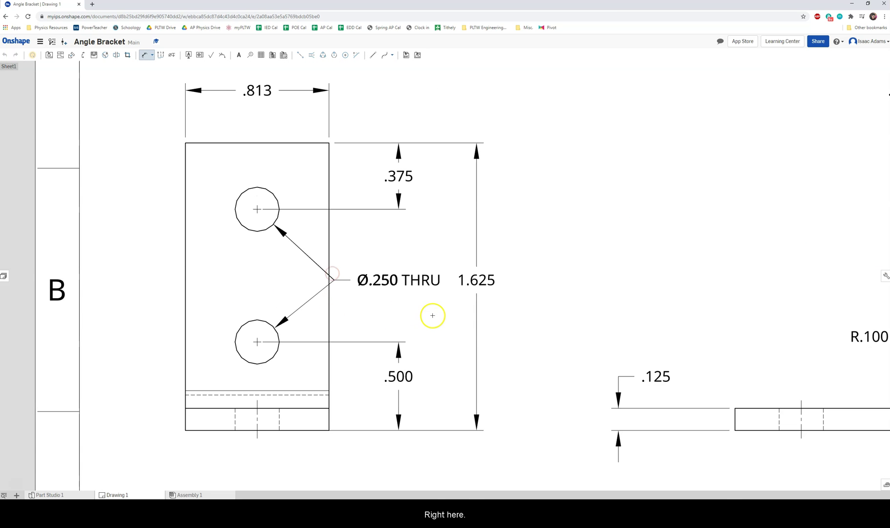
{"action": "scroll", "coordinate": [423, 315], "scroll_direction": "down", "scroll_amount": 5}
{"action": "middle_click_drag", "start_coordinate": [423, 292], "coordinate": [404, 383]}
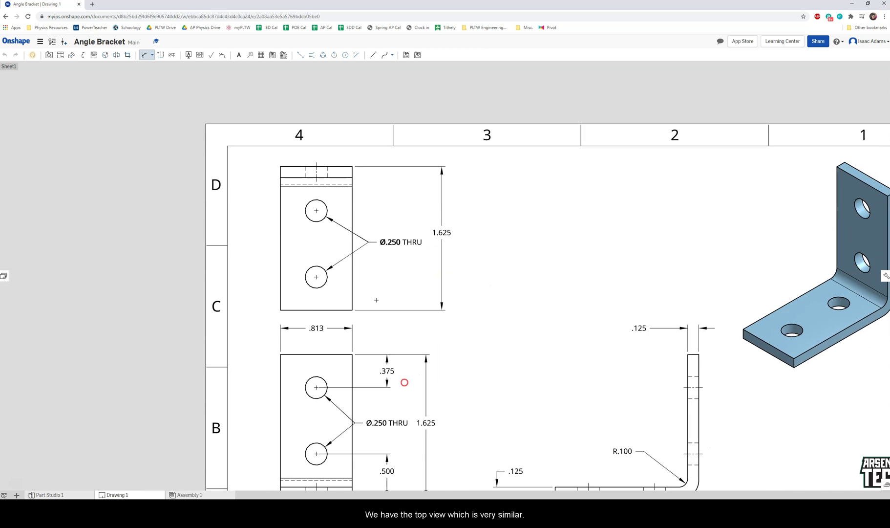
{"action": "scroll", "coordinate": [318, 161], "scroll_direction": "up", "scroll_amount": 6}
{"action": "middle_click_drag", "start_coordinate": [412, 248], "coordinate": [413, 273]}
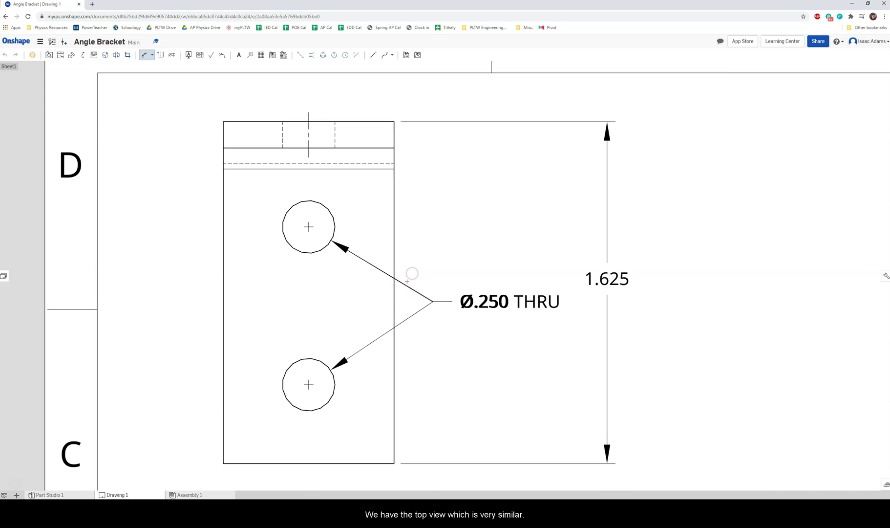
{"action": "scroll", "coordinate": [407, 281], "scroll_direction": "down", "scroll_amount": 5}
{"action": "middle_click_drag", "start_coordinate": [544, 312], "coordinate": [474, 254]}
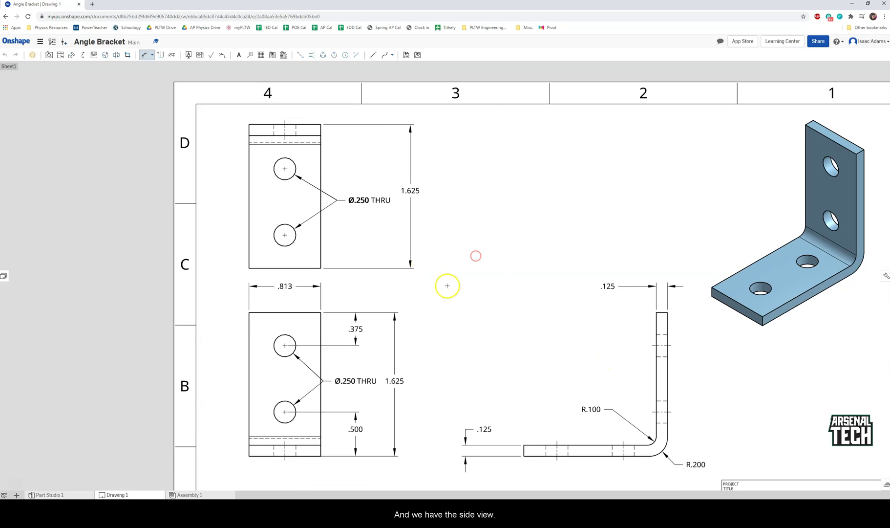
{"action": "middle_click_drag", "start_coordinate": [574, 340], "coordinate": [573, 314]}
{"action": "scroll", "coordinate": [573, 314], "scroll_direction": "up", "scroll_amount": 5}
{"action": "middle_click_drag", "start_coordinate": [533, 270], "coordinate": [513, 261]}
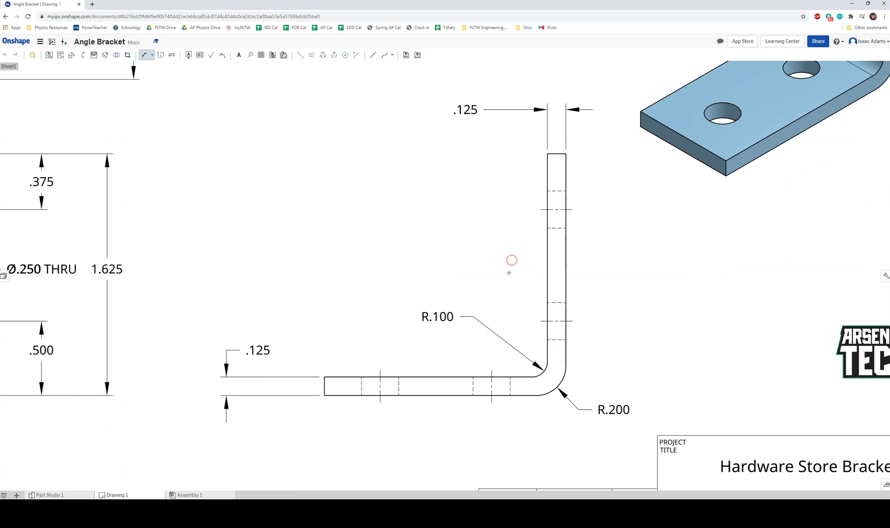
{"action": "scroll", "coordinate": [498, 280], "scroll_direction": "down", "scroll_amount": 5}
{"action": "middle_click_drag", "start_coordinate": [455, 282], "coordinate": [421, 255]}
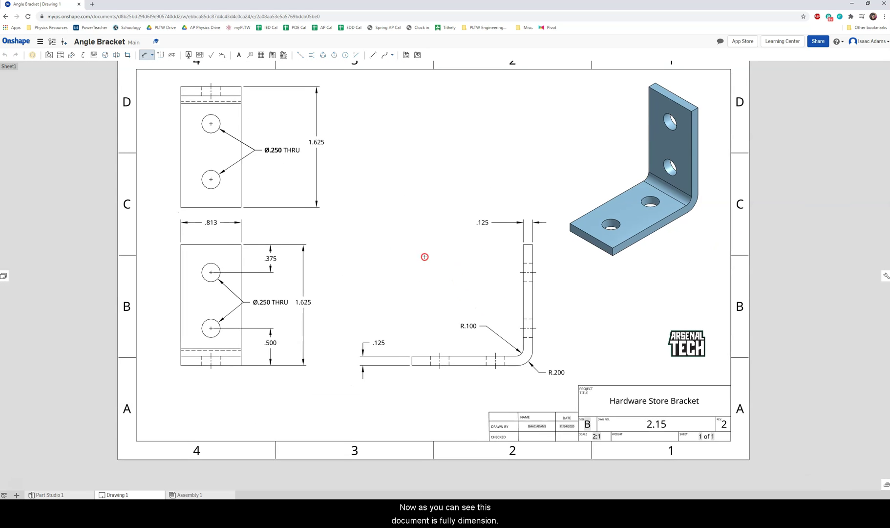
{"action": "scroll", "coordinate": [425, 272], "scroll_direction": "down", "scroll_amount": 1}
{"action": "scroll", "coordinate": [425, 272], "scroll_direction": "up", "scroll_amount": 2}
{"action": "scroll", "coordinate": [430, 272], "scroll_direction": "down", "scroll_amount": 1}
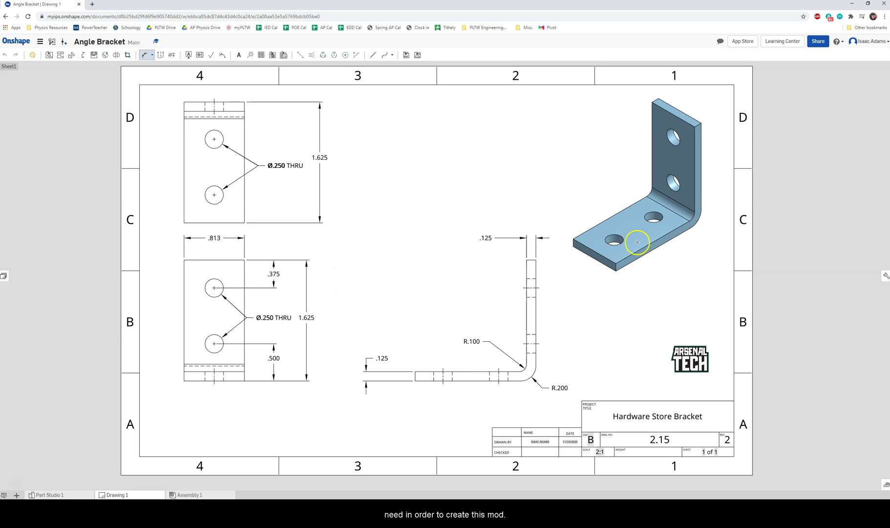
Inspect the side view dimensions and the front view's .813 width and hole dimensions
{"action": "scroll", "coordinate": [676, 189], "scroll_direction": "up", "scroll_amount": 4}
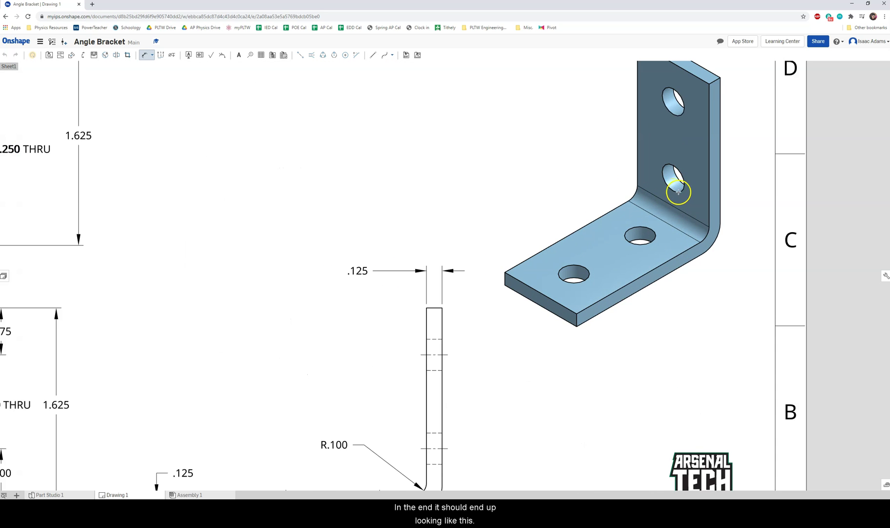
{"action": "scroll", "coordinate": [548, 284], "scroll_direction": "up", "scroll_amount": 3}
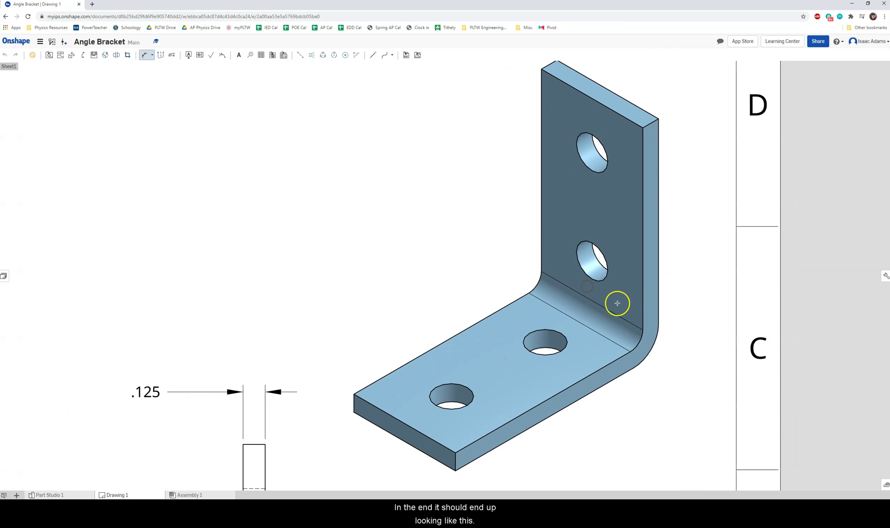
{"action": "scroll", "coordinate": [577, 303], "scroll_direction": "down", "scroll_amount": 7}
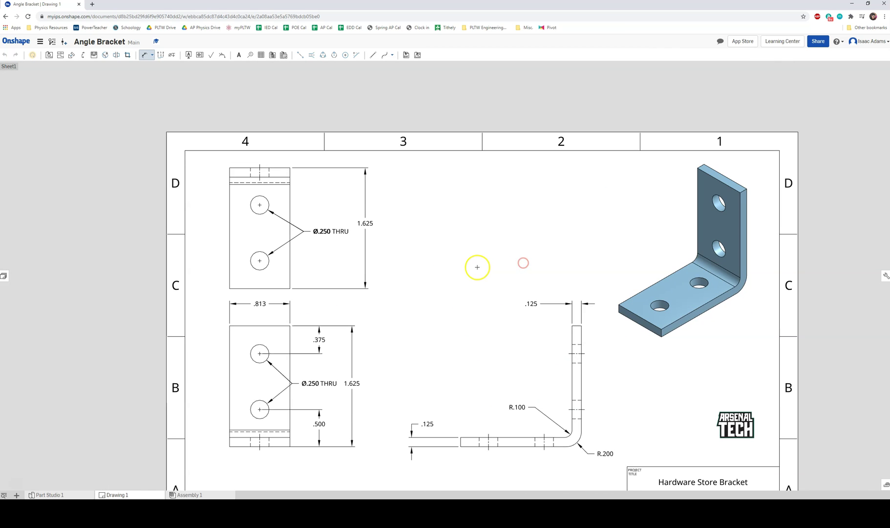
{"action": "scroll", "coordinate": [478, 231], "scroll_direction": "up", "scroll_amount": 3}
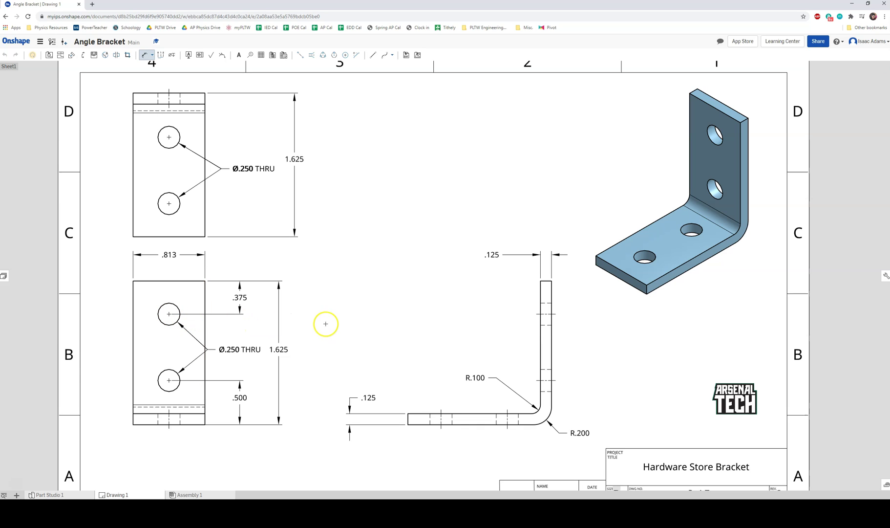
{"action": "scroll", "coordinate": [560, 431], "scroll_direction": "up", "scroll_amount": 10}
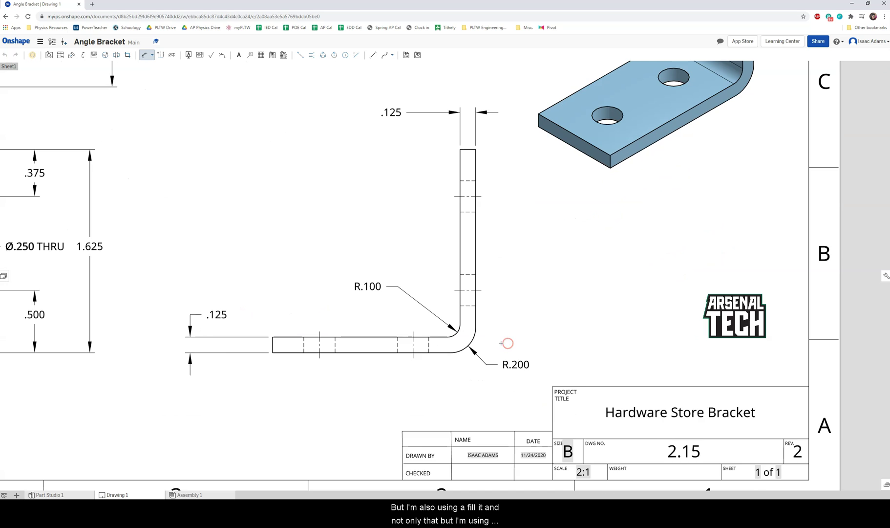
{"action": "scroll", "coordinate": [483, 323], "scroll_direction": "up", "scroll_amount": 3}
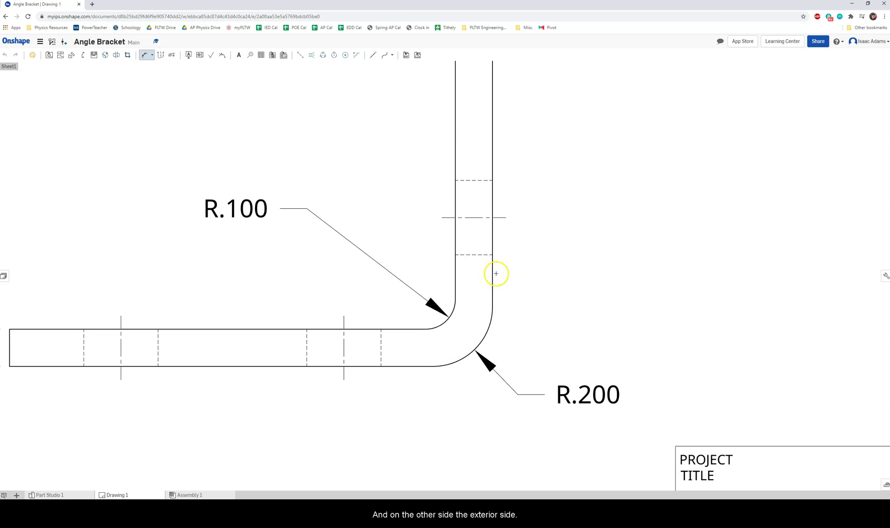
{"action": "scroll", "coordinate": [337, 309], "scroll_direction": "down", "scroll_amount": 2}
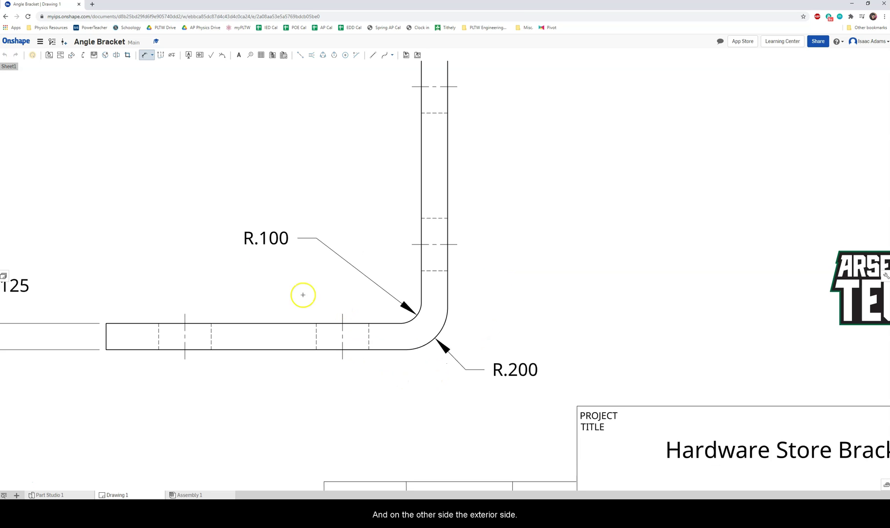
{"action": "scroll", "coordinate": [403, 304], "scroll_direction": "down", "scroll_amount": 3}
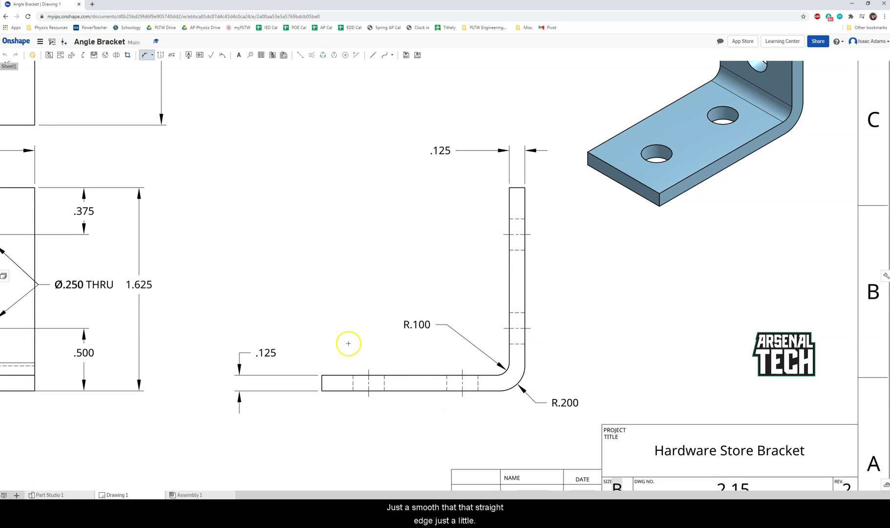
{"action": "middle_click_drag", "start_coordinate": [320, 318], "coordinate": [415, 331]}
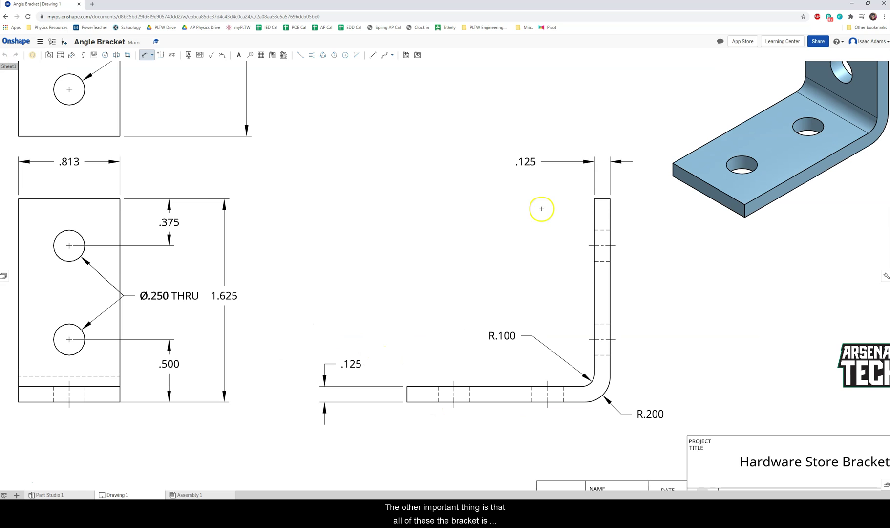
{"action": "scroll", "coordinate": [540, 162], "scroll_direction": "down", "scroll_amount": 3}
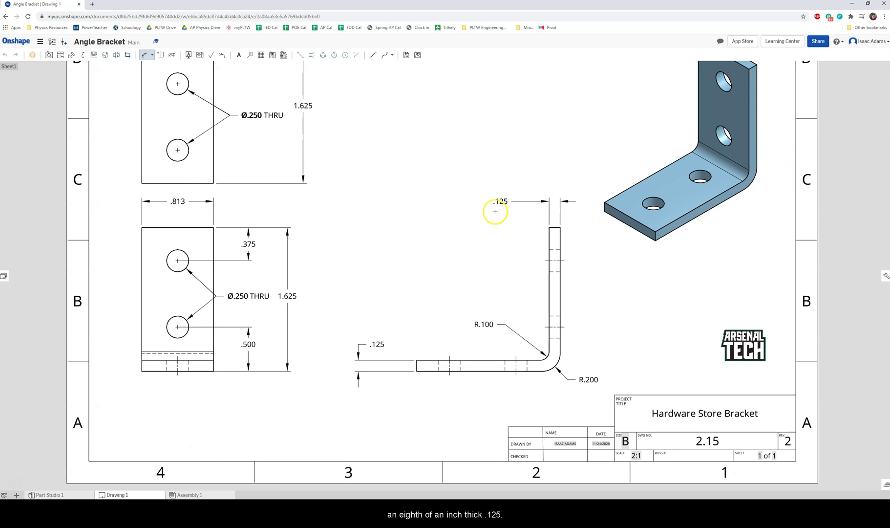
{"action": "scroll", "coordinate": [431, 263], "scroll_direction": "up", "scroll_amount": 3}
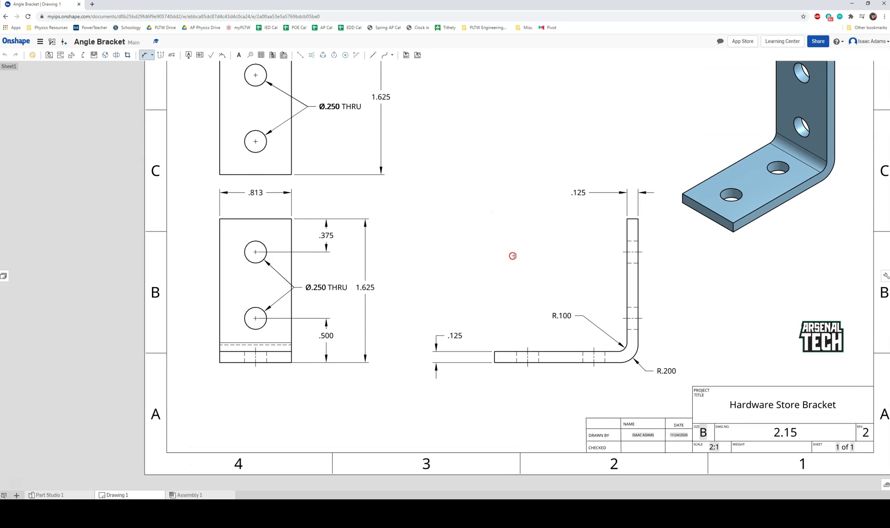
{"action": "right_click_drag", "start_coordinate": [372, 252], "coordinate": [407, 252]}
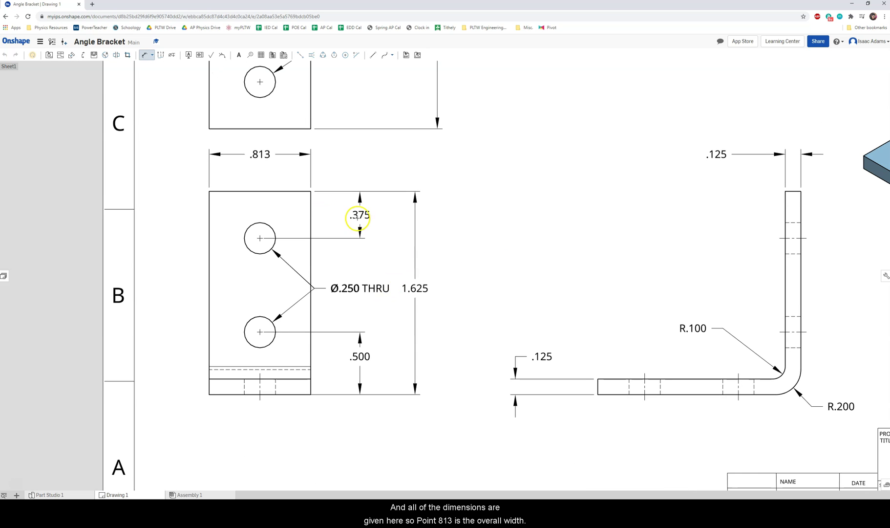
{"action": "right_click_drag", "start_coordinate": [357, 218], "coordinate": [374, 230]}
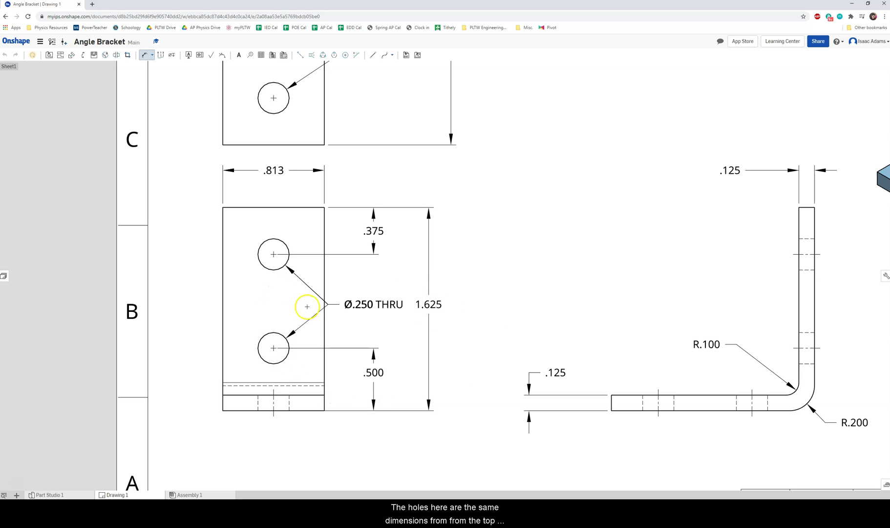
{"action": "scroll", "coordinate": [318, 302], "scroll_direction": "down", "scroll_amount": 3}
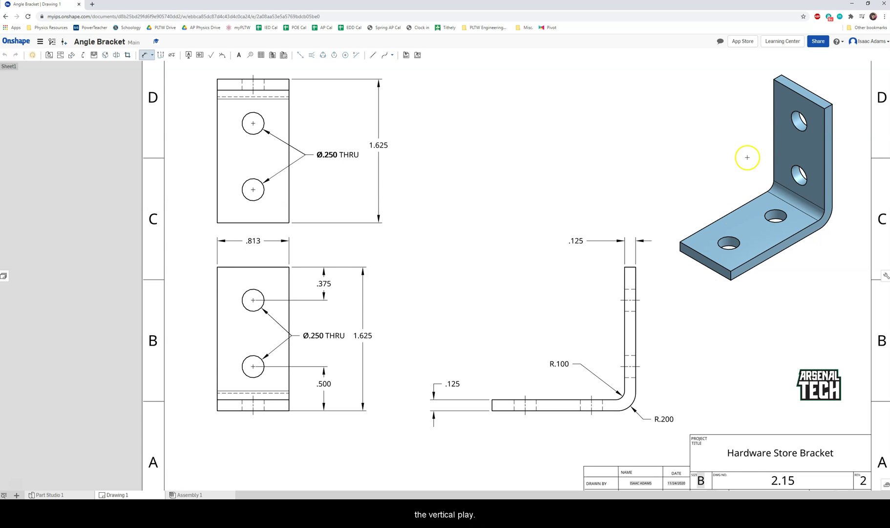
{"action": "scroll", "coordinate": [407, 300], "scroll_direction": "up", "scroll_amount": 3}
{"action": "middle_click_drag", "start_coordinate": [337, 311], "coordinate": [457, 274]}
{"action": "scroll", "coordinate": [457, 274], "scroll_direction": "up", "scroll_amount": 3}
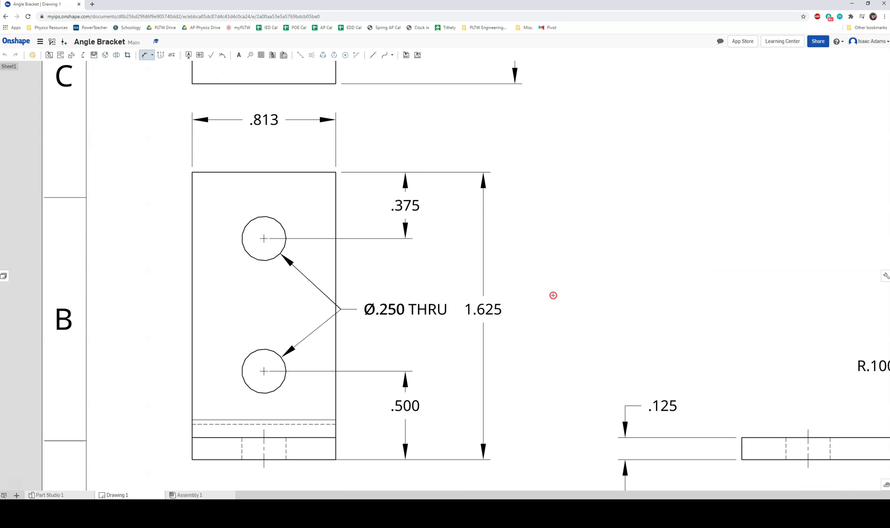
{"action": "middle_click_drag", "start_coordinate": [412, 361], "coordinate": [417, 331]}
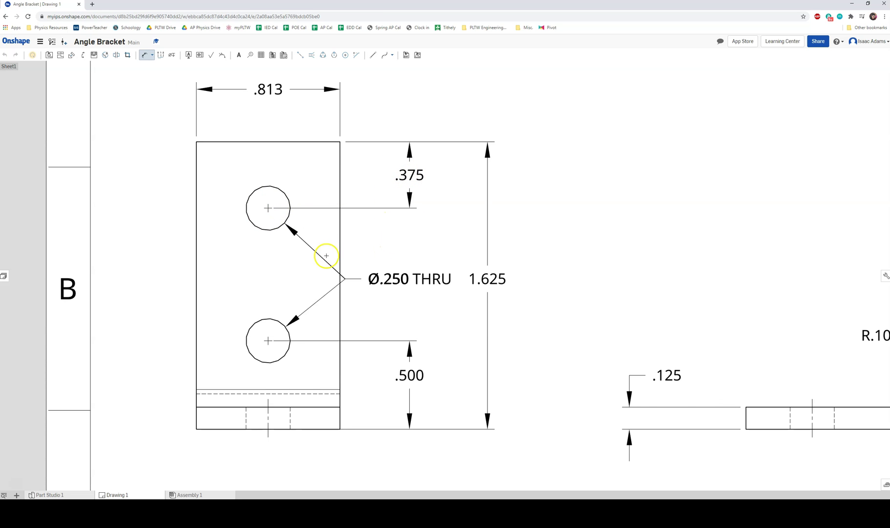
Pan to the isometric view and Hardware Store Bracket title block, selecting the upper Ø.250 hole
{"action": "scroll", "coordinate": [323, 254], "scroll_direction": "down", "scroll_amount": 1}
{"action": "scroll", "coordinate": [490, 254], "scroll_direction": "down", "scroll_amount": 1}
{"action": "scroll", "coordinate": [354, 222], "scroll_direction": "up", "scroll_amount": 1}
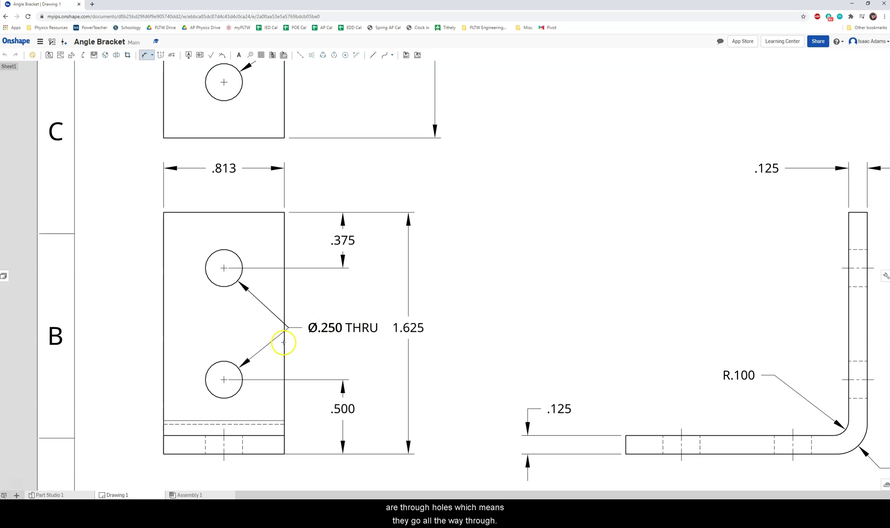
{"action": "mouse_move", "coordinate": [492, 266]}
{"action": "right_mouse_down"}
{"action": "mouse_move", "coordinate": [608, 230]}
{"action": "mouse_move", "coordinate": [574, 247]}
{"action": "mouse_move", "coordinate": [586, 288]}
{"action": "mouse_move", "coordinate": [549, 323]}
{"action": "right_mouse_up"}
{"action": "scroll", "coordinate": [586, 289], "scroll_direction": "up", "scroll_amount": 1}
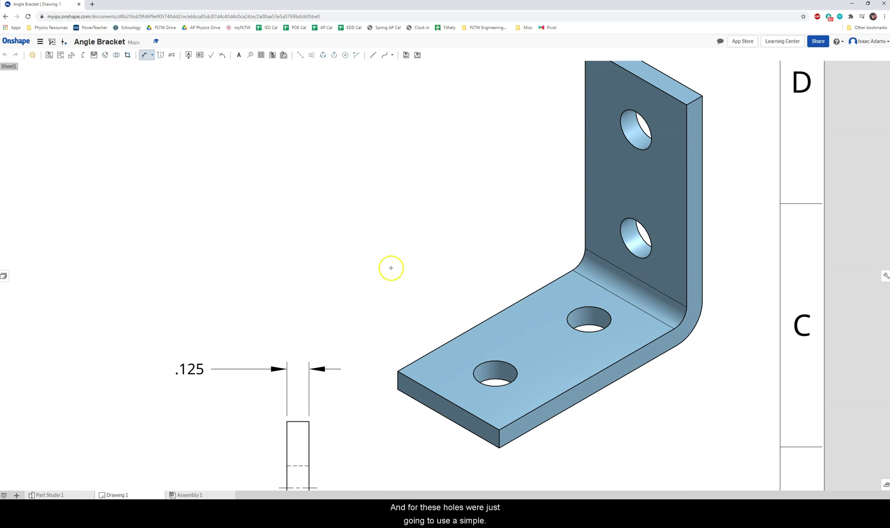
{"action": "scroll", "coordinate": [354, 290], "scroll_direction": "down", "scroll_amount": 3}
{"action": "mouse_move", "coordinate": [342, 287]}
{"action": "right_mouse_down"}
{"action": "mouse_move", "coordinate": [469, 232]}
{"action": "mouse_move", "coordinate": [442, 253]}
{"action": "mouse_move", "coordinate": [460, 260]}
{"action": "mouse_move", "coordinate": [457, 252]}
{"action": "right_mouse_up"}
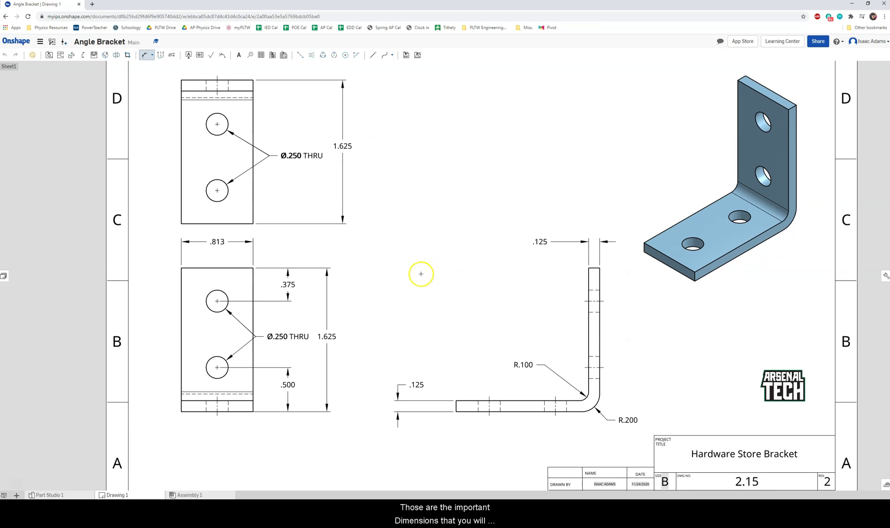
{"action": "right_click_drag", "start_coordinate": [437, 266], "coordinate": [457, 236]}
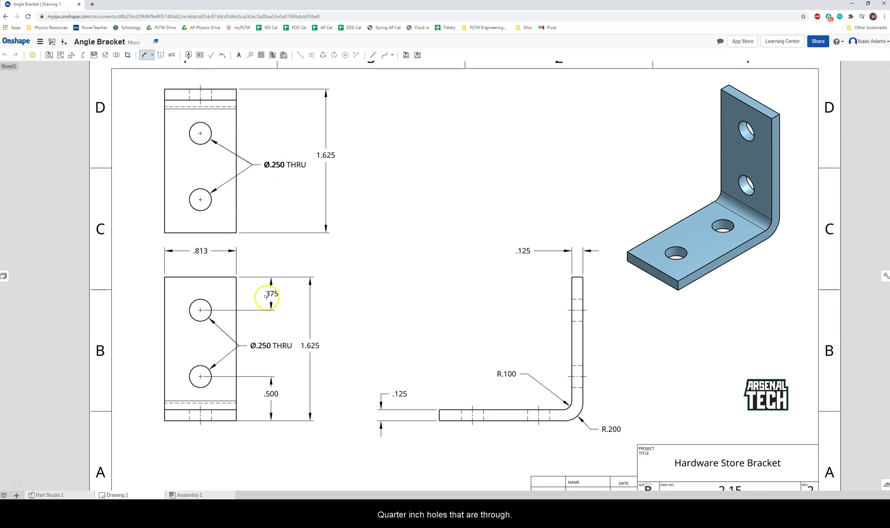
{"action": "scroll", "coordinate": [267, 297], "scroll_direction": "up", "scroll_amount": 2}
{"action": "scroll", "coordinate": [292, 284], "scroll_direction": "up", "scroll_amount": 1}
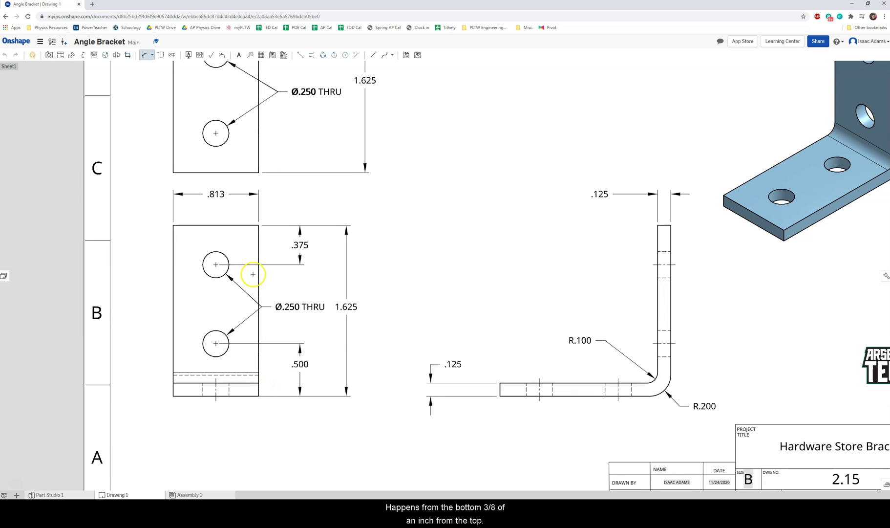
{"action": "left_click", "coordinate": [220, 266]}
{"action": "mouse_move", "coordinate": [345, 202]}
{"action": "right_mouse_down"}
{"action": "mouse_move", "coordinate": [357, 252]}
{"action": "mouse_move", "coordinate": [370, 241]}
{"action": "mouse_move", "coordinate": [321, 254]}
{"action": "right_mouse_up"}
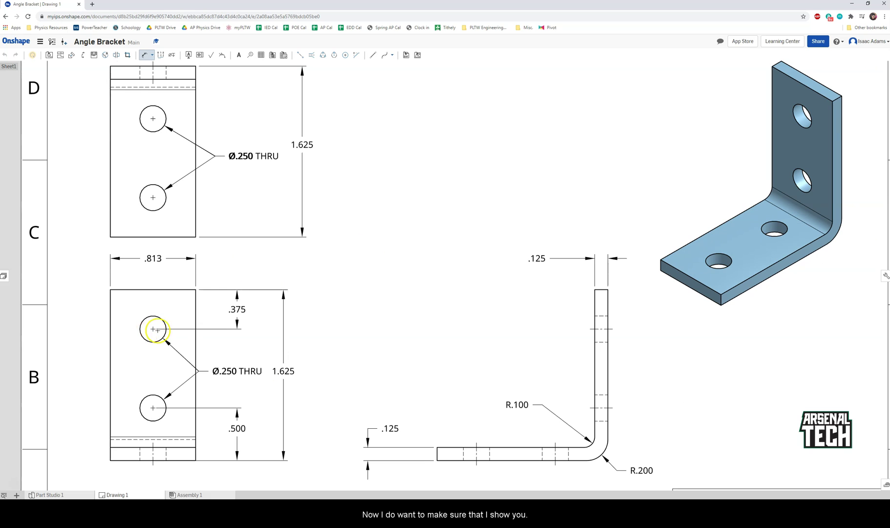
{"action": "scroll", "coordinate": [277, 275], "scroll_direction": "down", "scroll_amount": 3}
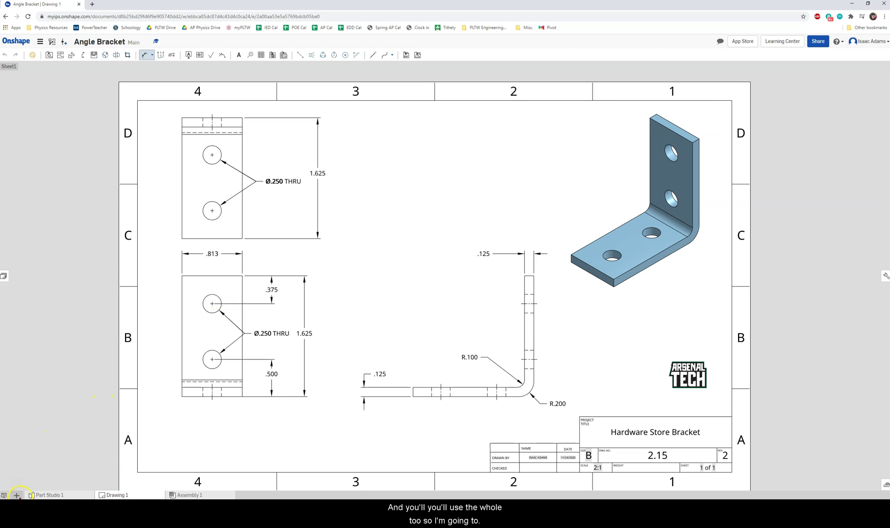
From the Documents page, start a new document with Create > Document
{"action": "left_click", "coordinate": [16, 494]}
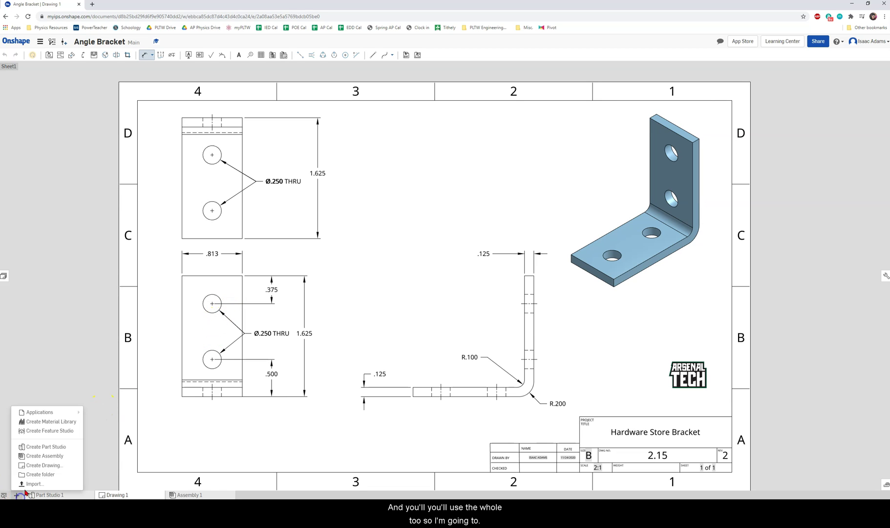
{"action": "left_click", "coordinate": [16, 41]}
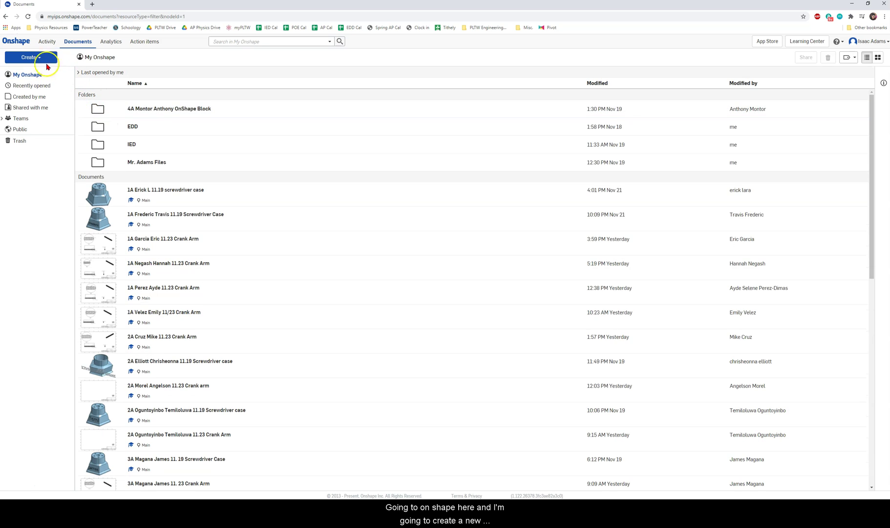
{"action": "left_click", "coordinate": [39, 58]}
{"action": "left_click", "coordinate": [40, 72]}
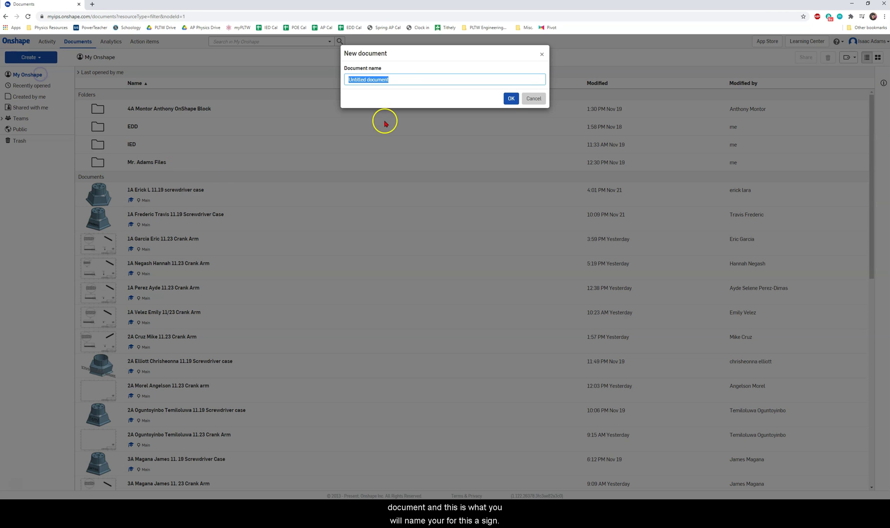
Name the document with the class number, the student's name and 12.3, and create it
{"action": "scroll", "coordinate": [465, 126], "scroll_direction": "up", "scroll_amount": 4, "text": "ctrl"}
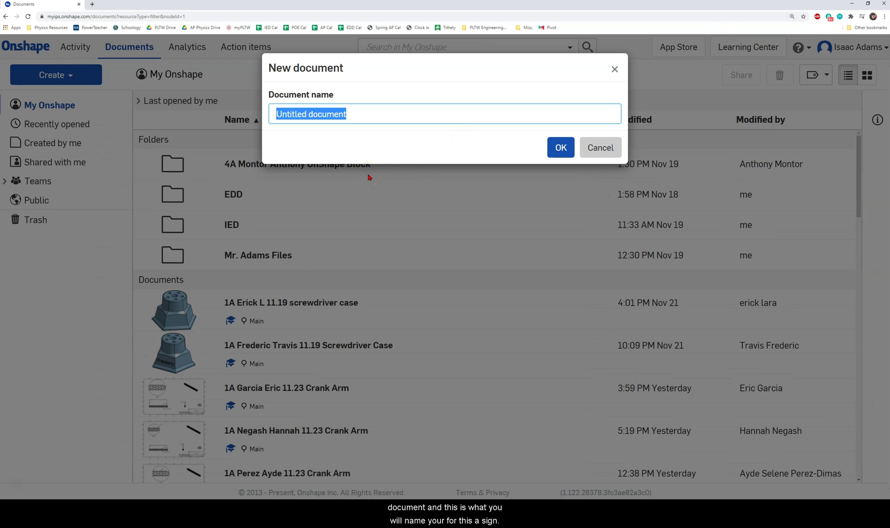
{"action": "left_click", "coordinate": [395, 171]}
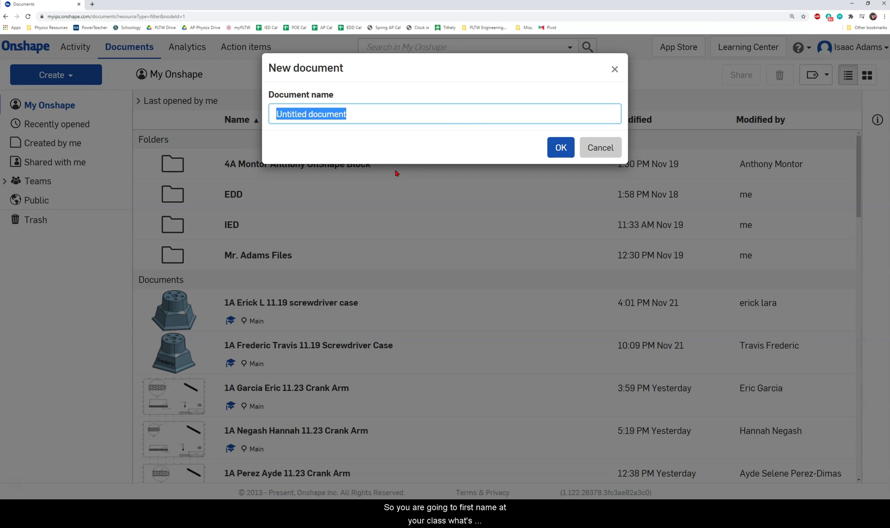
{"action": "type", "text": "1A A"}
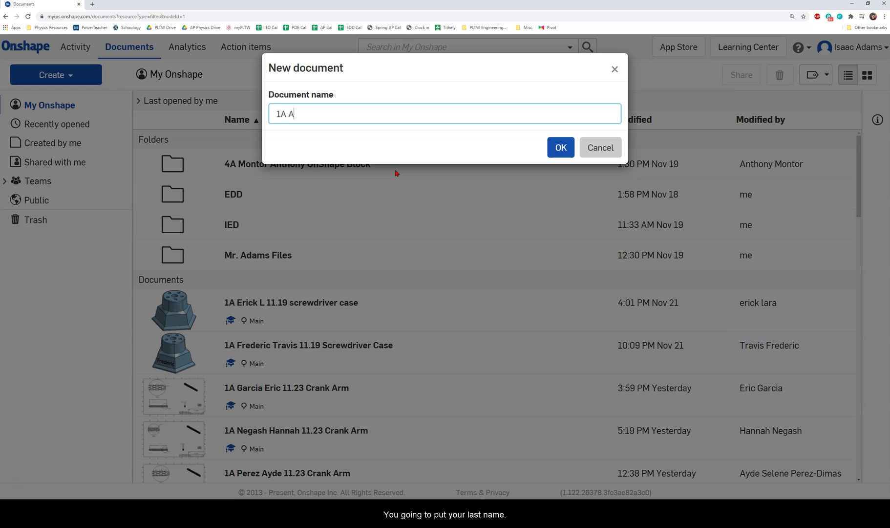
{"action": "type", "text": "dams Isaac"}
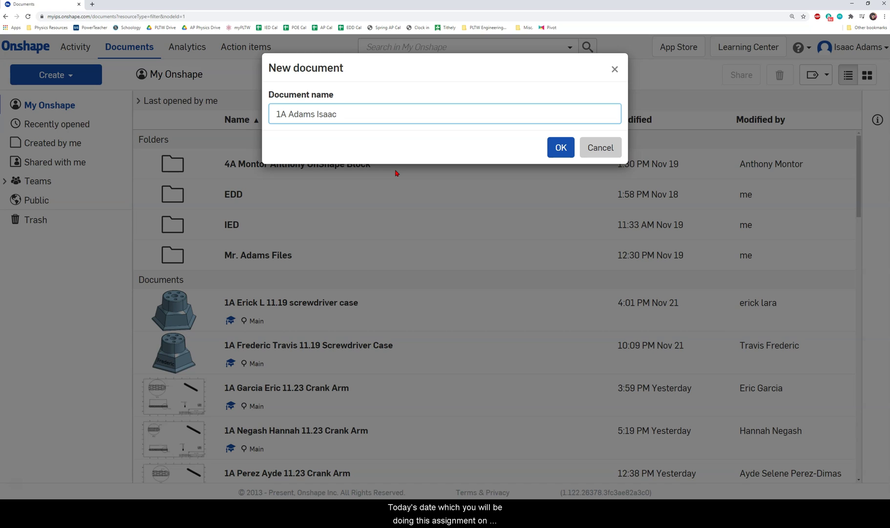
{"action": "type", "text": "12.3 Angle Bracket"}
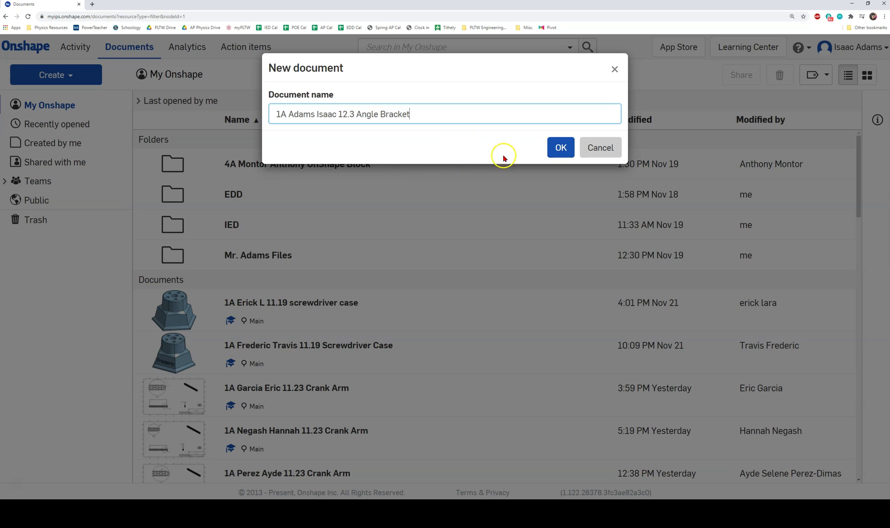
{"action": "left_click", "coordinate": [560, 147]}
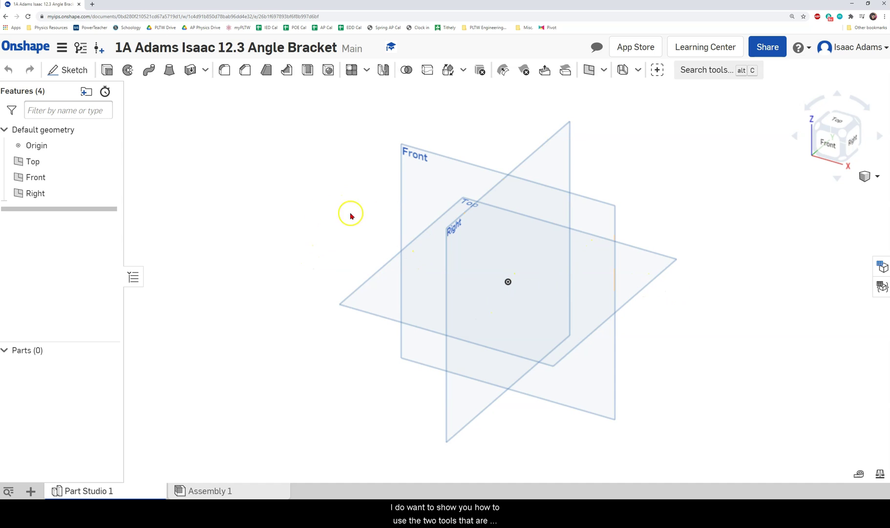
Sketch a center-point rectangle around the origin on the Top plane
{"action": "middle_click_drag", "start_coordinate": [351, 215], "coordinate": [316, 219]}
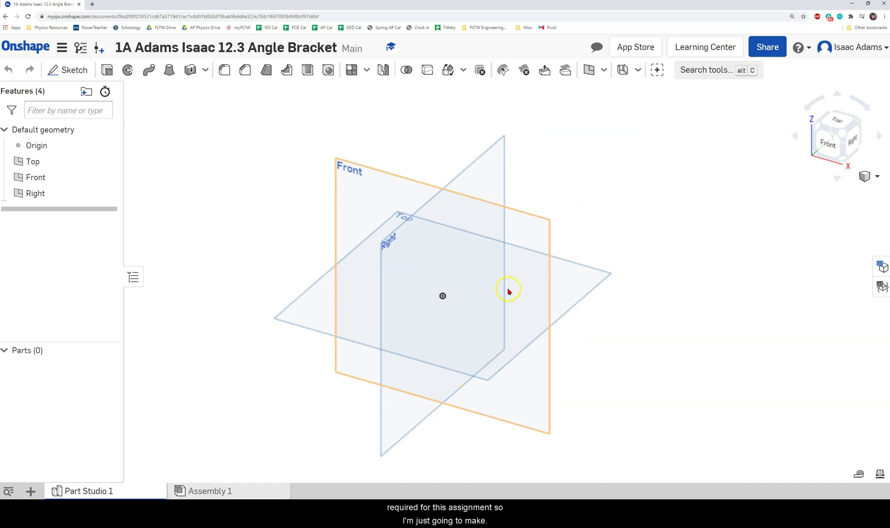
{"action": "right_click", "coordinate": [326, 312]}
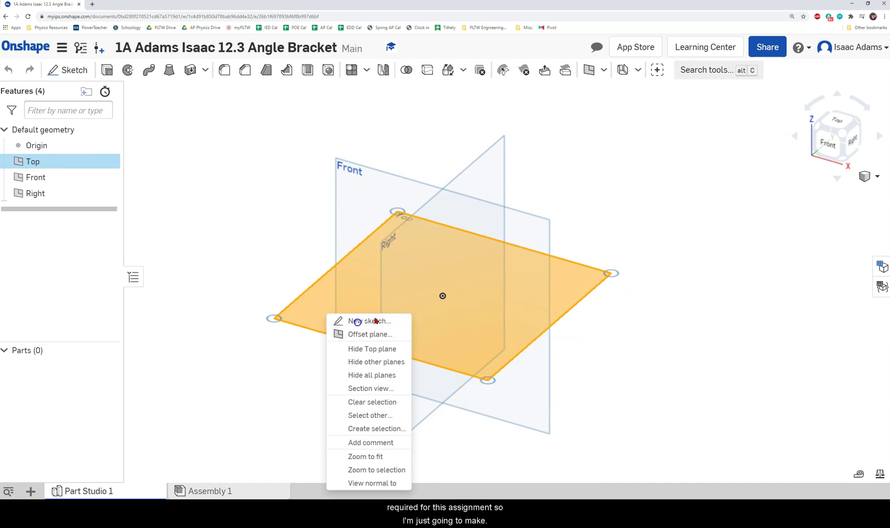
{"action": "left_click", "coordinate": [357, 322]}
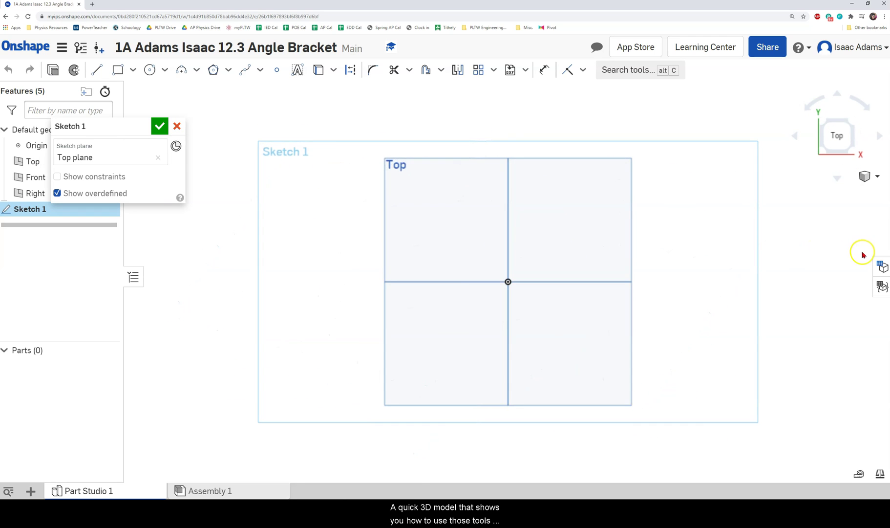
{"action": "left_click", "coordinate": [576, 237]}
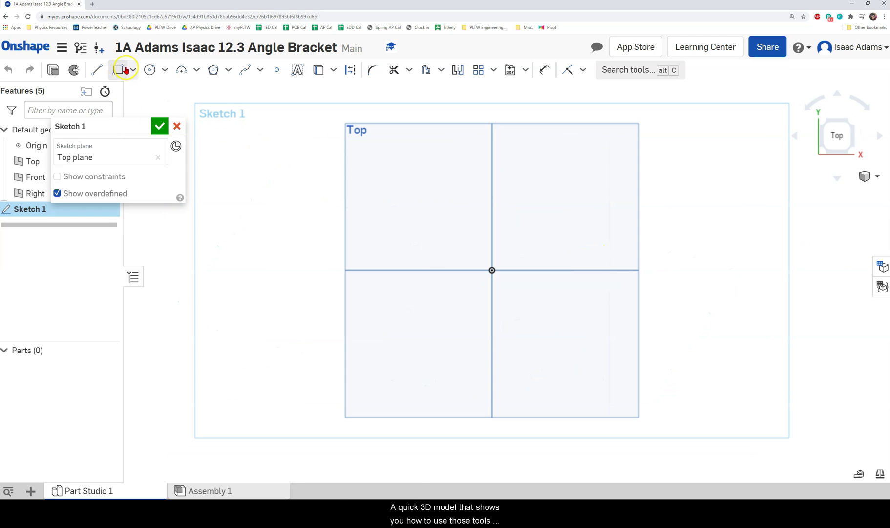
{"action": "left_click", "coordinate": [133, 69]}
{"action": "left_click", "coordinate": [134, 109]}
{"action": "left_click", "coordinate": [491, 269]}
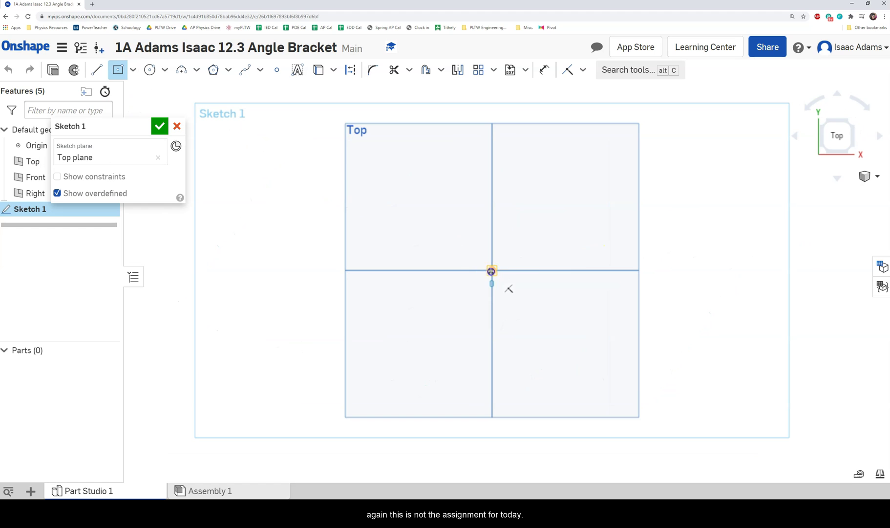
{"action": "left_click", "coordinate": [600, 183]}
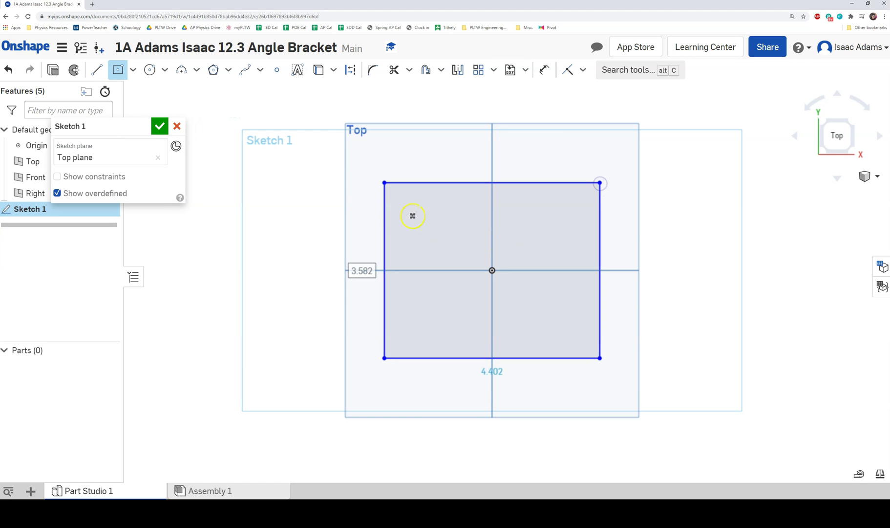
{"action": "left_click", "coordinate": [160, 127]}
Extrude the rectangle 1 in into a solid block
{"action": "left_click", "coordinate": [107, 70]}
{"action": "left_click", "coordinate": [407, 210]}
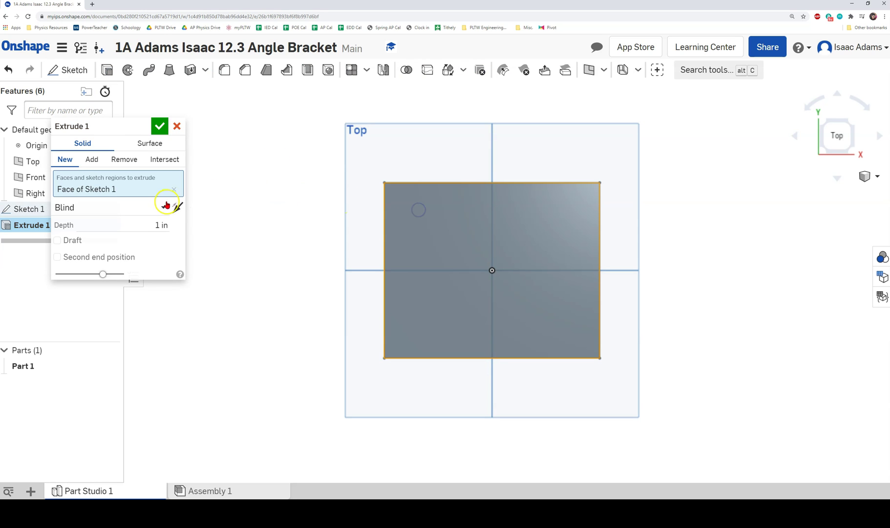
{"action": "right_click_drag", "start_coordinate": [330, 180], "coordinate": [215, 224]}
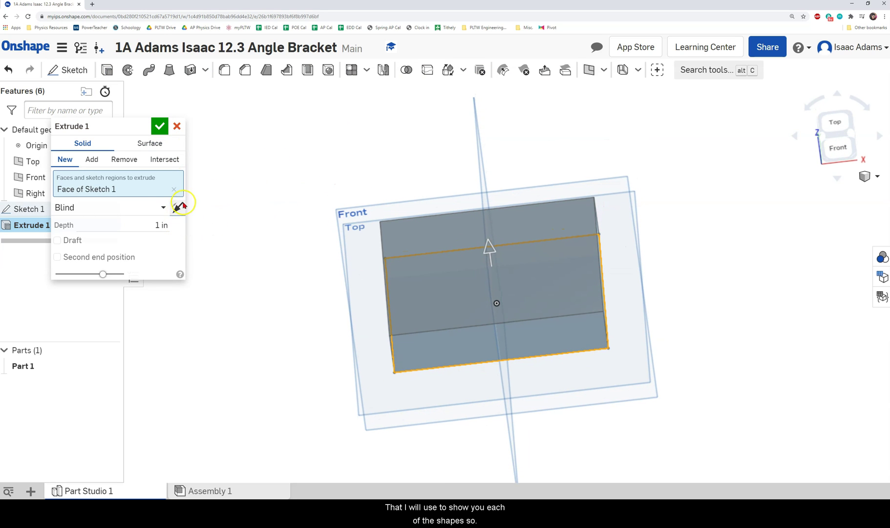
{"action": "left_click", "coordinate": [161, 131]}
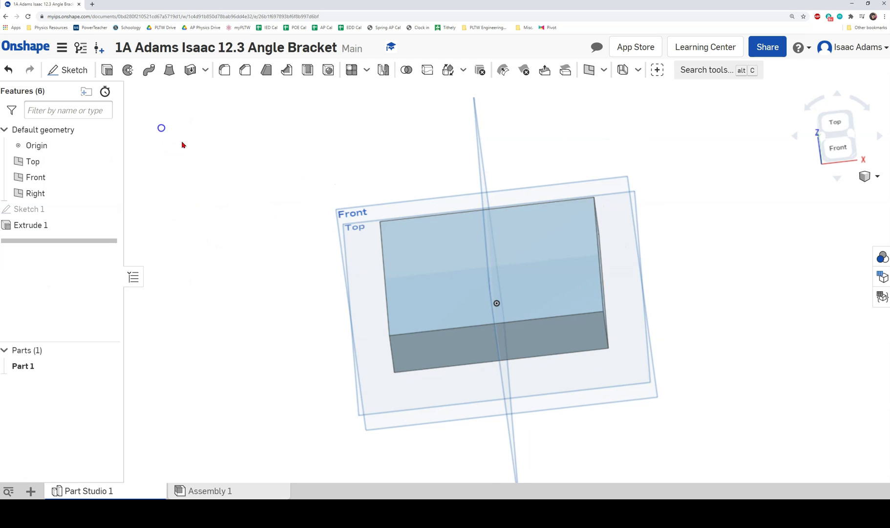
Select the block's top face and a vertical corner edge for filleting
{"action": "right_click_drag", "start_coordinate": [183, 143], "coordinate": [437, 303]}
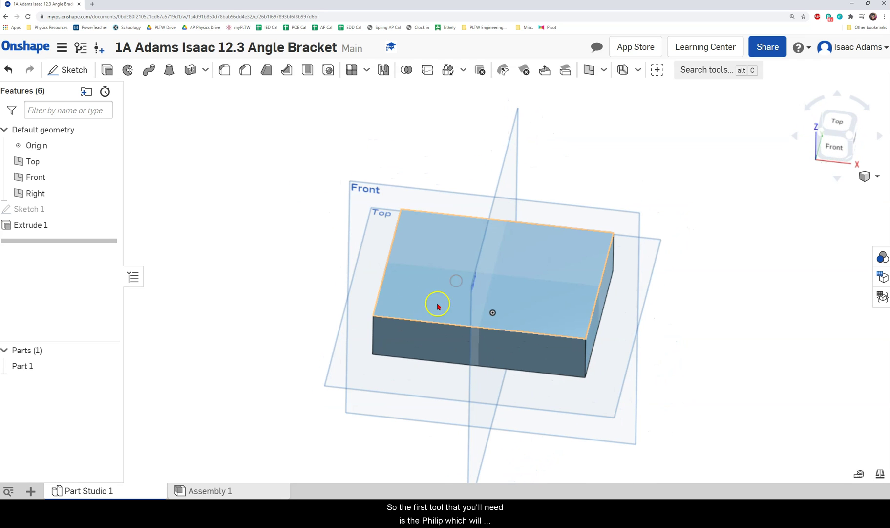
{"action": "left_click", "coordinate": [223, 70]}
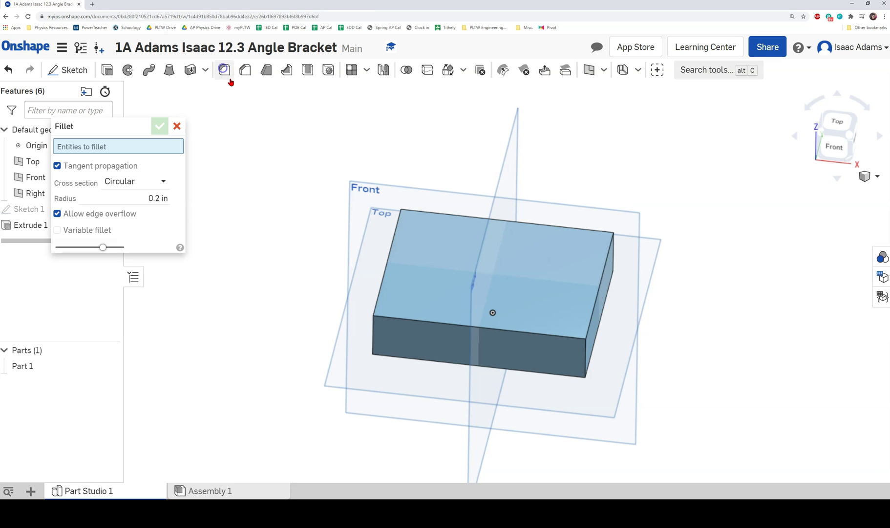
{"action": "left_click", "coordinate": [432, 294]}
{"action": "right_click_drag", "start_coordinate": [525, 314], "coordinate": [506, 291]}
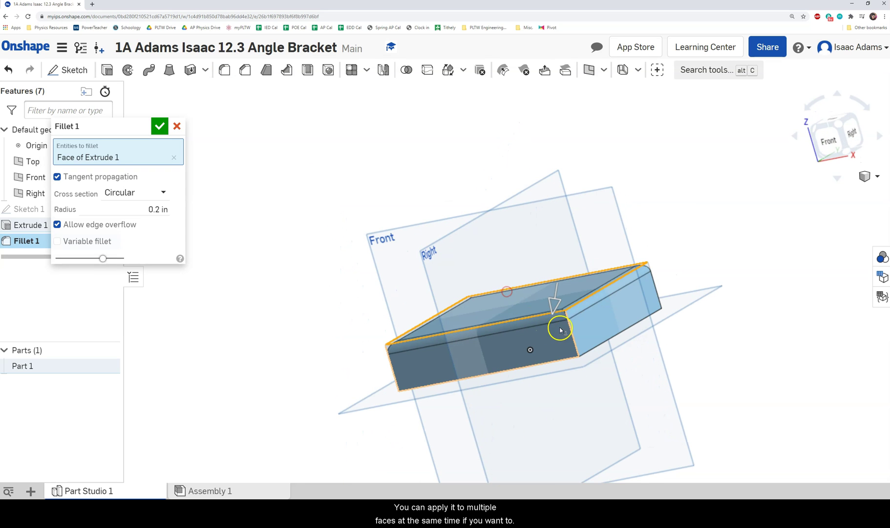
{"action": "left_click", "coordinate": [569, 328]}
{"action": "right_click_drag", "start_coordinate": [570, 329], "coordinate": [551, 327]}
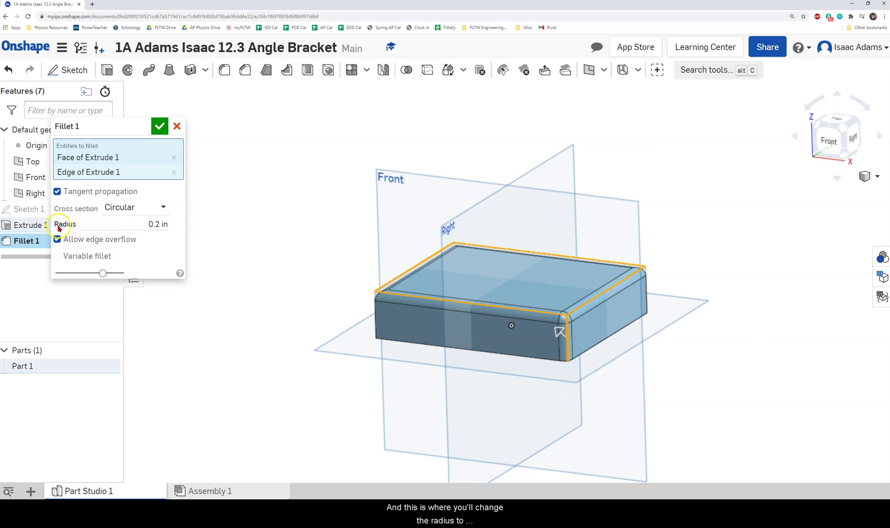
Set the fillet radius to 0.2 in and accept Fillet 1
{"action": "left_click", "coordinate": [155, 224]}
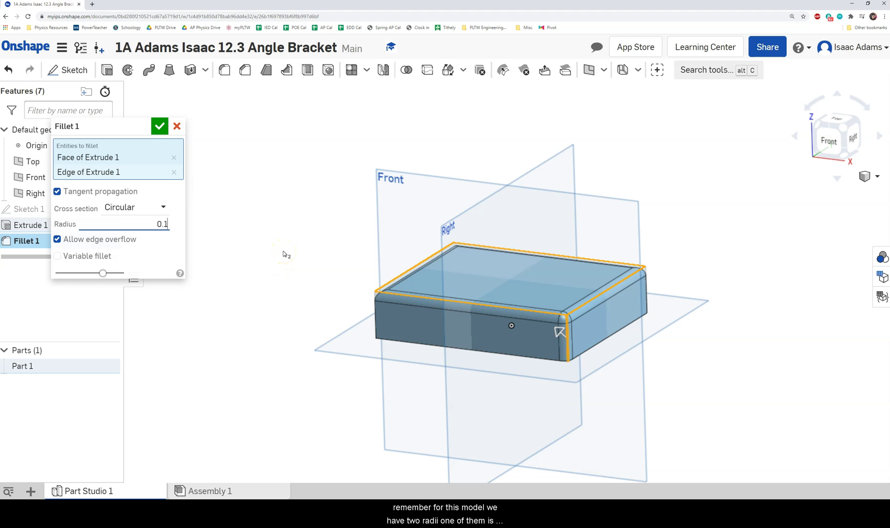
{"action": "scroll", "coordinate": [386, 288], "scroll_direction": "up", "scroll_amount": 5}
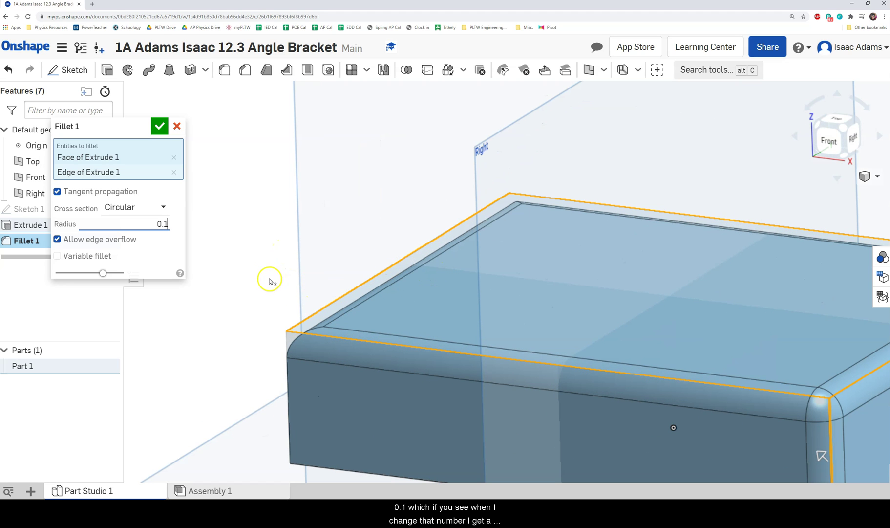
{"action": "scroll", "coordinate": [308, 352], "scroll_direction": "up", "scroll_amount": 5}
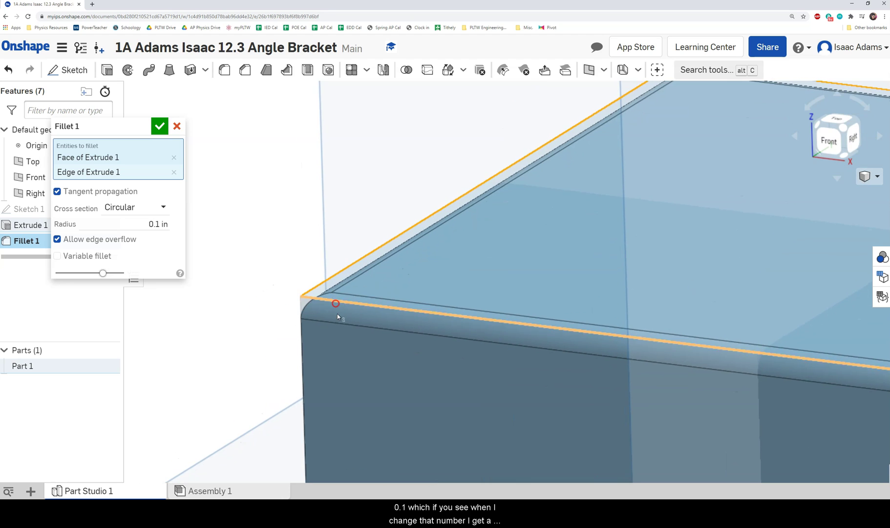
{"action": "right_click_drag", "start_coordinate": [338, 316], "coordinate": [378, 305]}
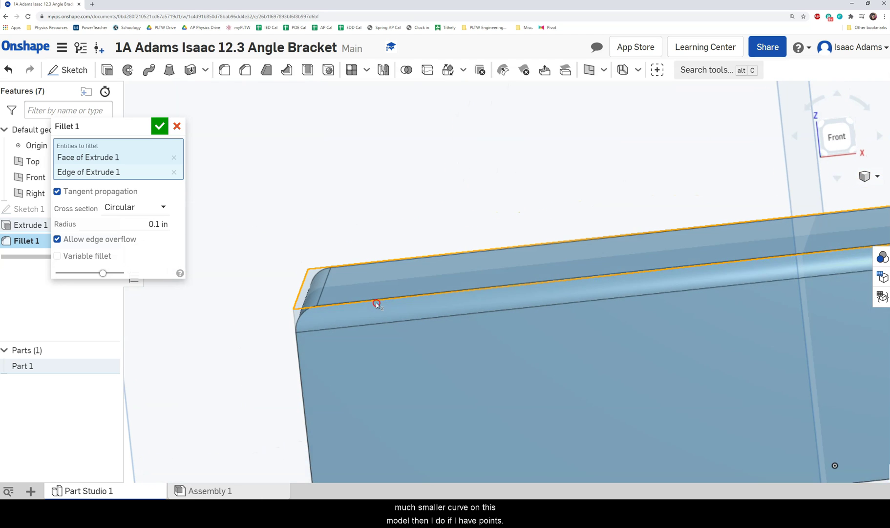
{"action": "left_click", "coordinate": [159, 223]}
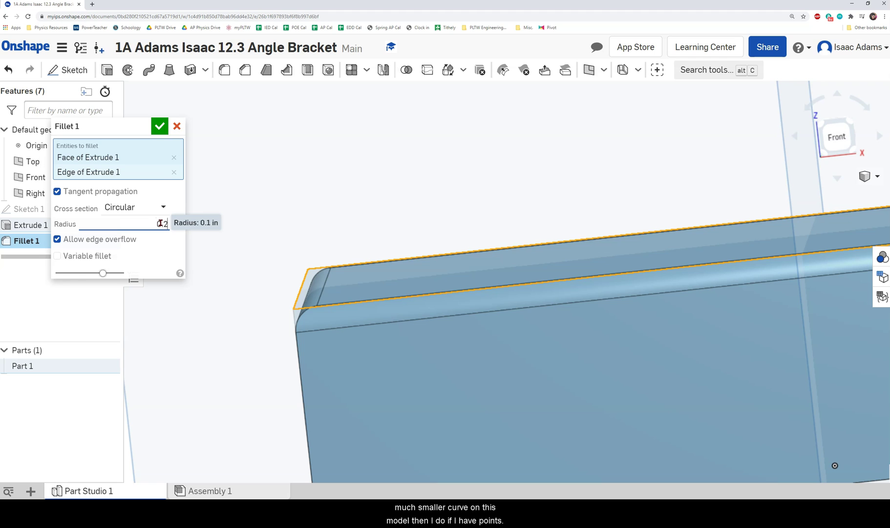
{"action": "key", "text": "Return"}
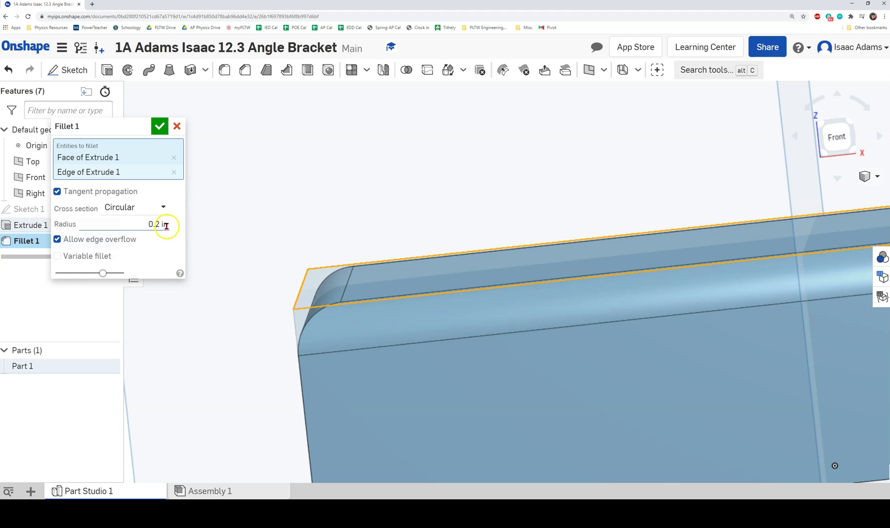
{"action": "left_click", "coordinate": [160, 126]}
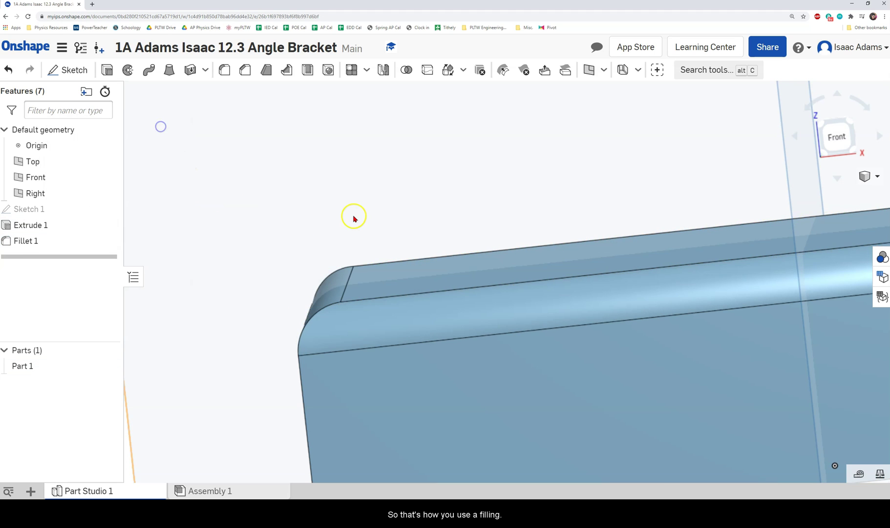
{"action": "scroll", "coordinate": [353, 219], "scroll_direction": "down", "scroll_amount": 10}
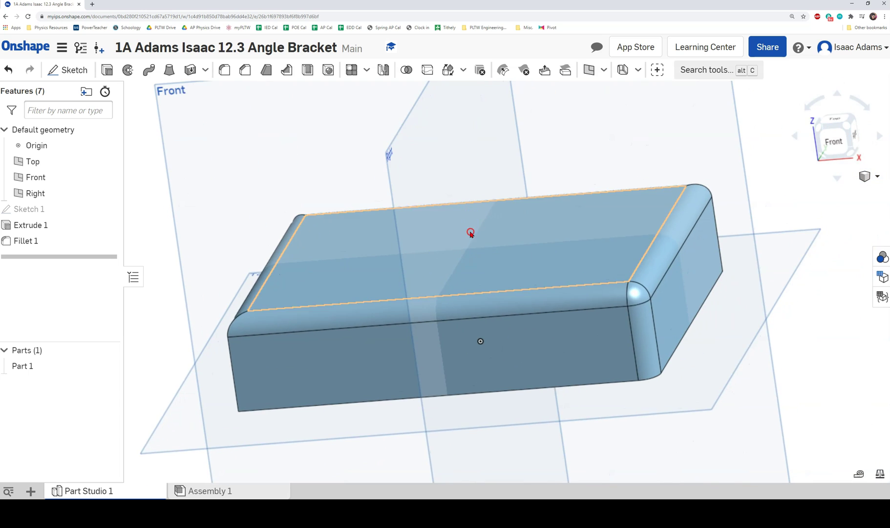
Start a new sketch on the block's top face and view it straight on
{"action": "right_click_drag", "start_coordinate": [470, 233], "coordinate": [473, 243]}
{"action": "right_click", "coordinate": [368, 269]}
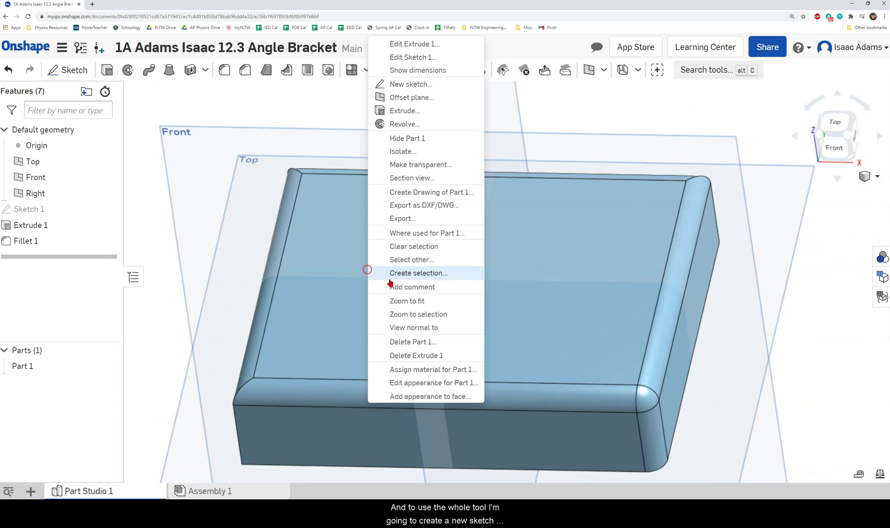
{"action": "left_click", "coordinate": [416, 86]}
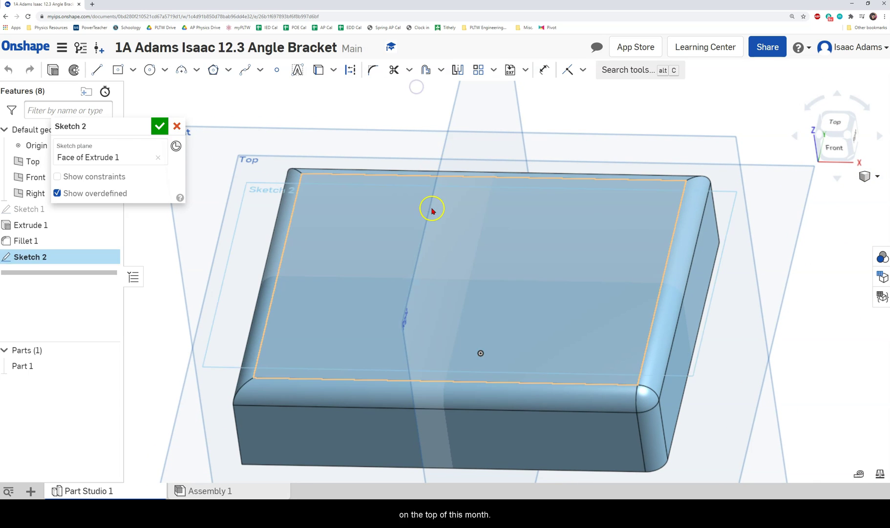
{"action": "key", "text": "n"}
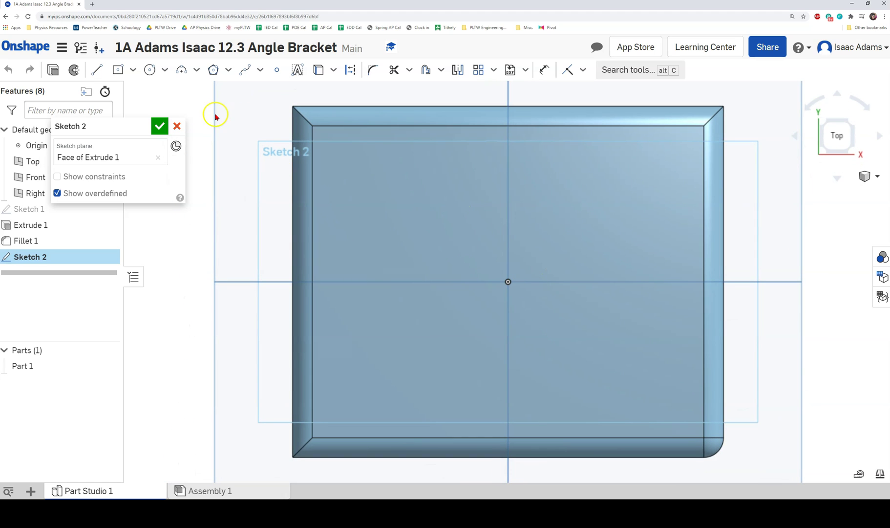
Draw four circles, one near each corner of the top face
{"action": "left_click", "coordinate": [149, 70]}
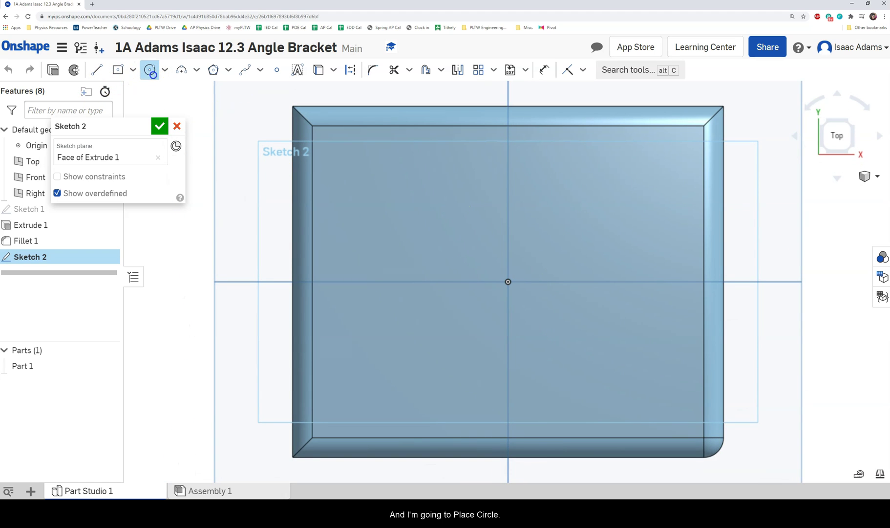
{"action": "left_click", "coordinate": [393, 196]}
{"action": "left_click", "coordinate": [428, 177]}
{"action": "left_click", "coordinate": [609, 361]}
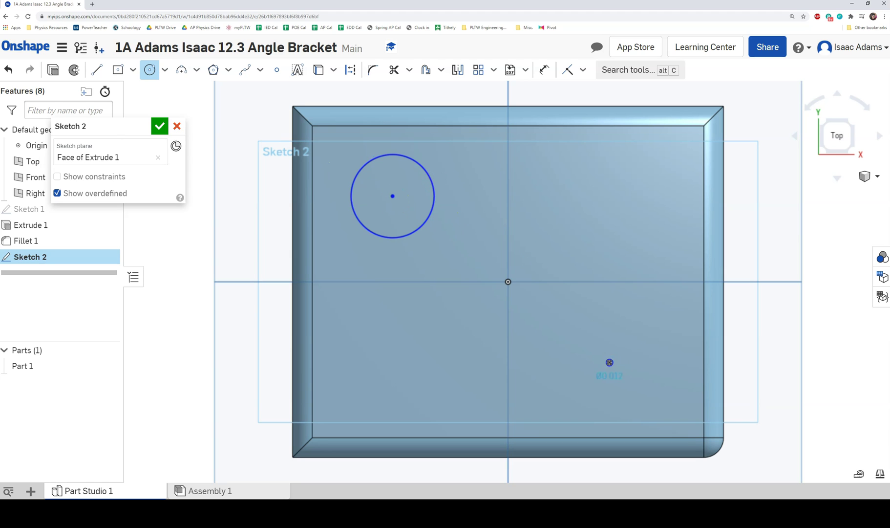
{"action": "left_click", "coordinate": [638, 327]}
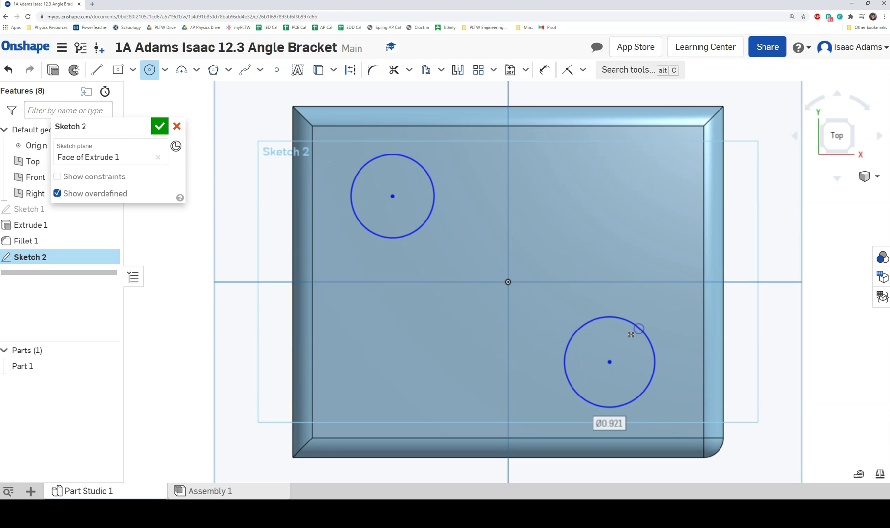
{"action": "left_click", "coordinate": [599, 200]}
{"action": "left_click", "coordinate": [645, 175]}
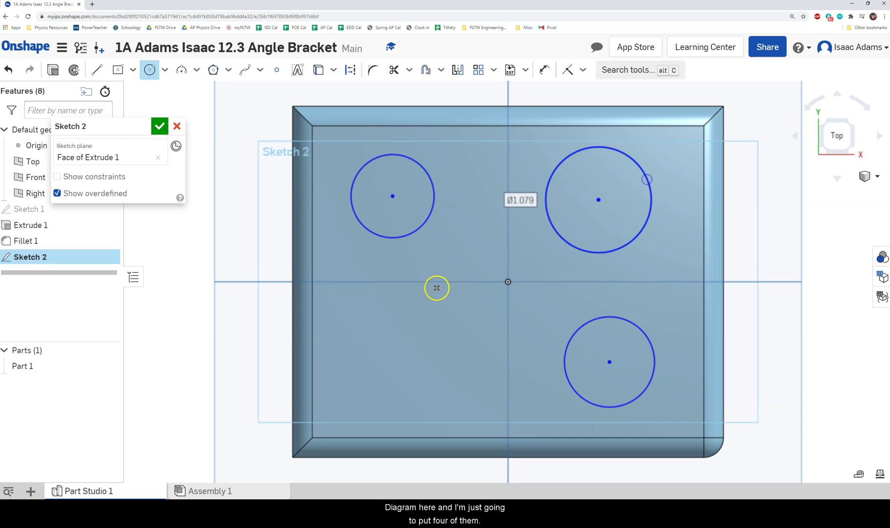
{"action": "left_click", "coordinate": [391, 359]}
{"action": "left_click", "coordinate": [423, 327]}
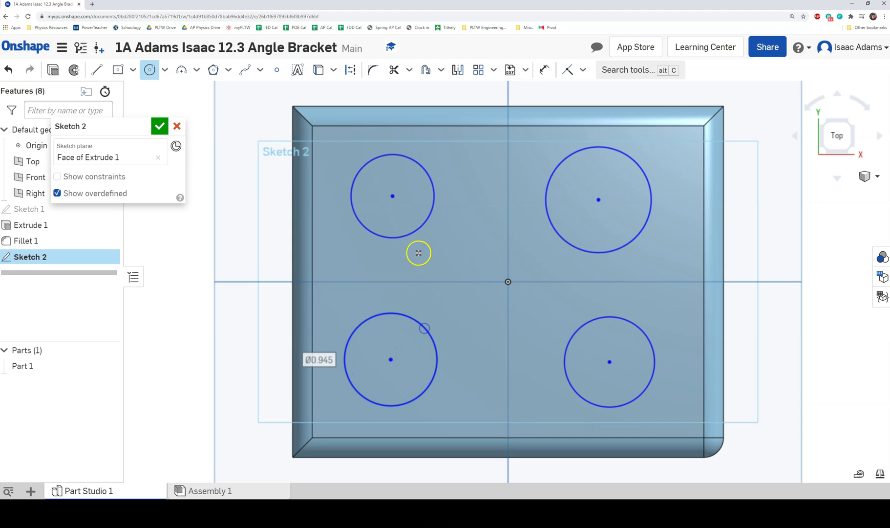
Dimension the upper-left and upper-right circles to 1 in diameter
{"action": "key", "text": "d"}
{"action": "left_click", "coordinate": [434, 207]}
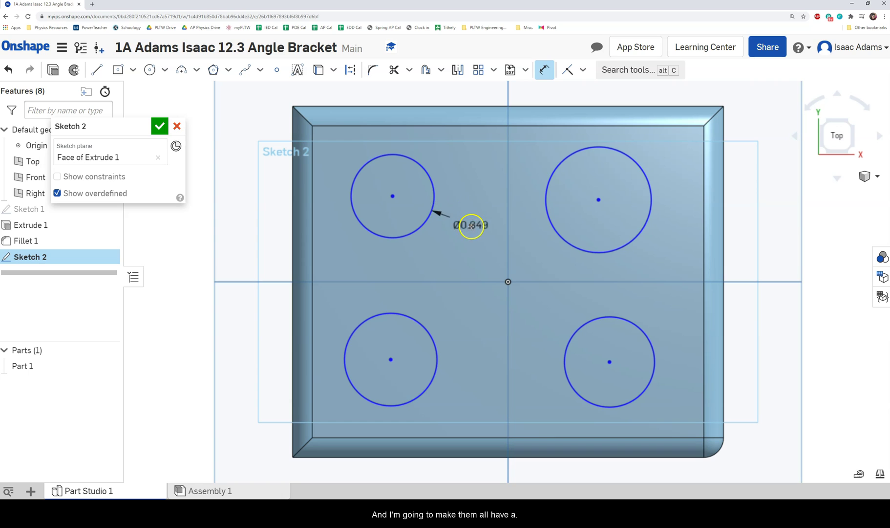
{"action": "left_click", "coordinate": [470, 223]}
{"action": "type", "text": "1"}
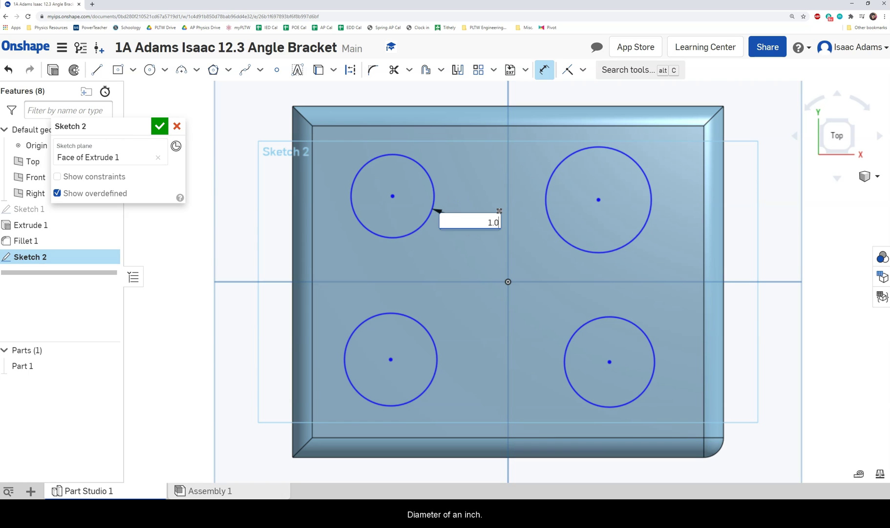
{"action": "key", "text": "Return"}
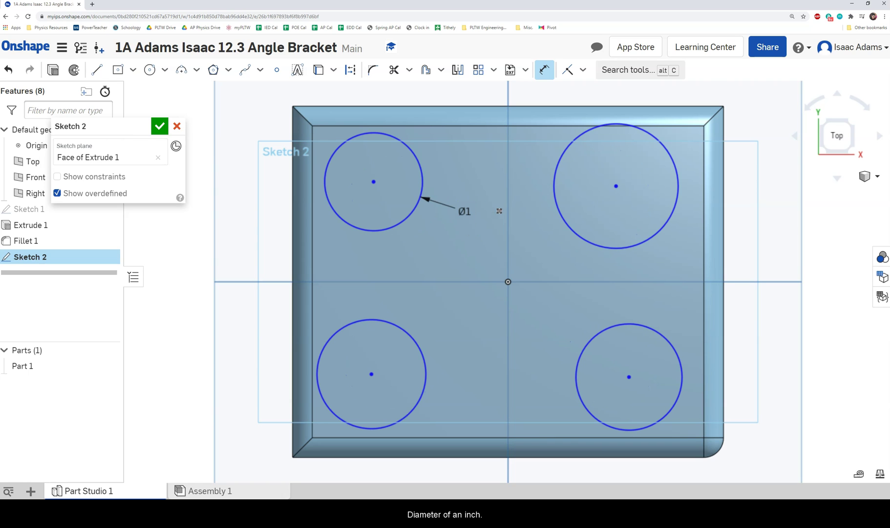
{"action": "left_click", "coordinate": [565, 238]}
{"action": "left_click", "coordinate": [591, 248]}
{"action": "type", "text": "1"}
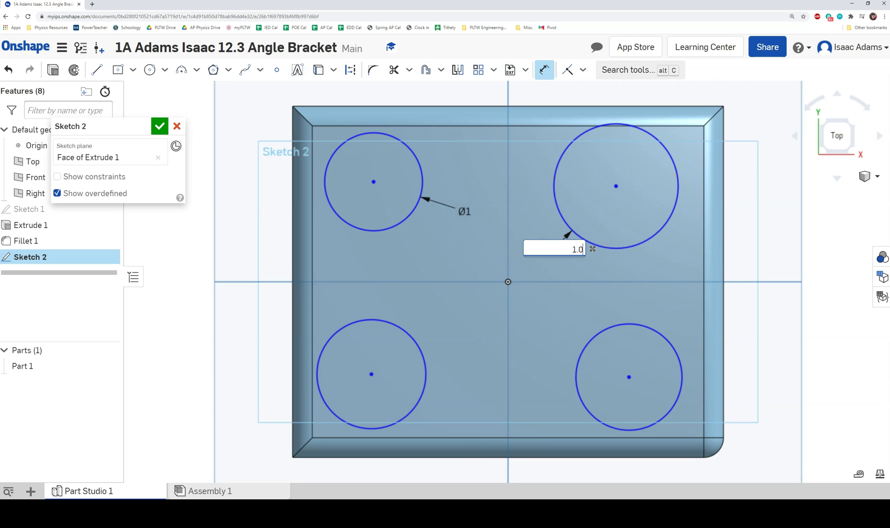
{"action": "type", "text": ".0"}
{"action": "key", "text": "Return"}
Dimension the lower-left and lower-right circles to 1 in, correcting Ø1.085 to 1
{"action": "left_click", "coordinate": [417, 339]}
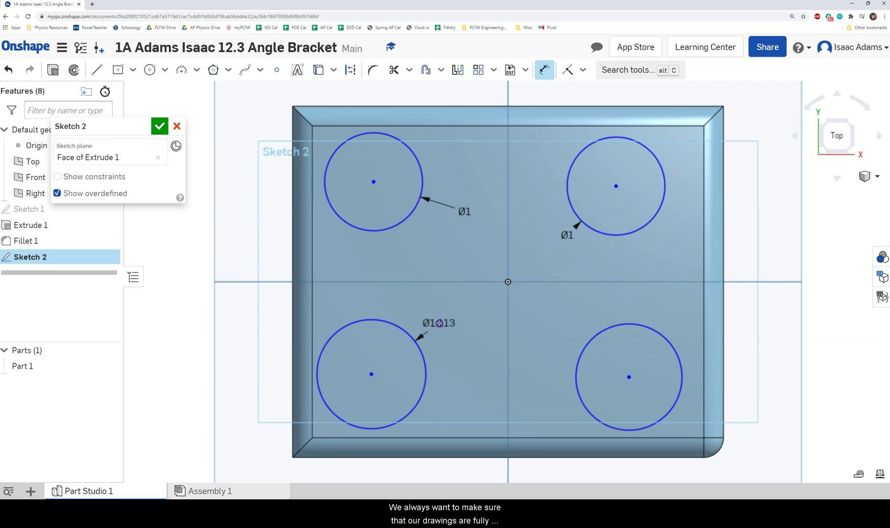
{"action": "left_click", "coordinate": [491, 313]}
{"action": "type", "text": "1.0"}
{"action": "key", "text": "Return"}
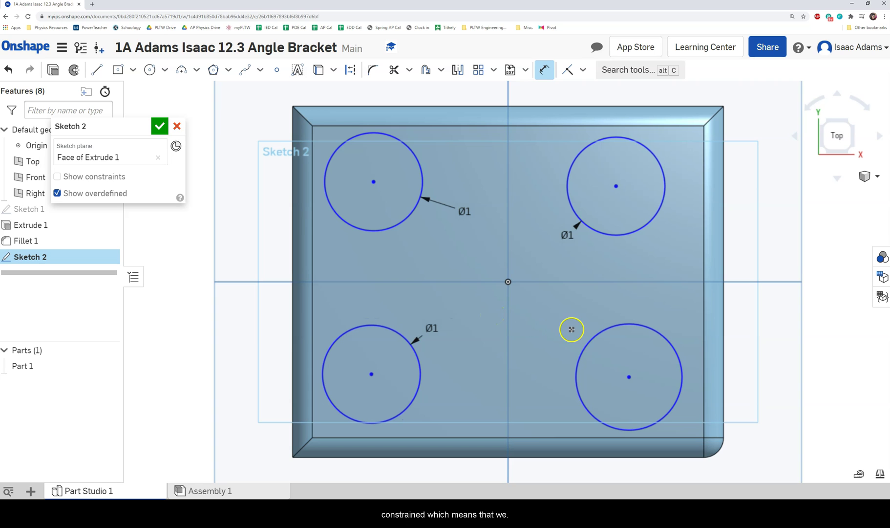
{"action": "left_click", "coordinate": [604, 336]}
{"action": "left_click", "coordinate": [592, 314]}
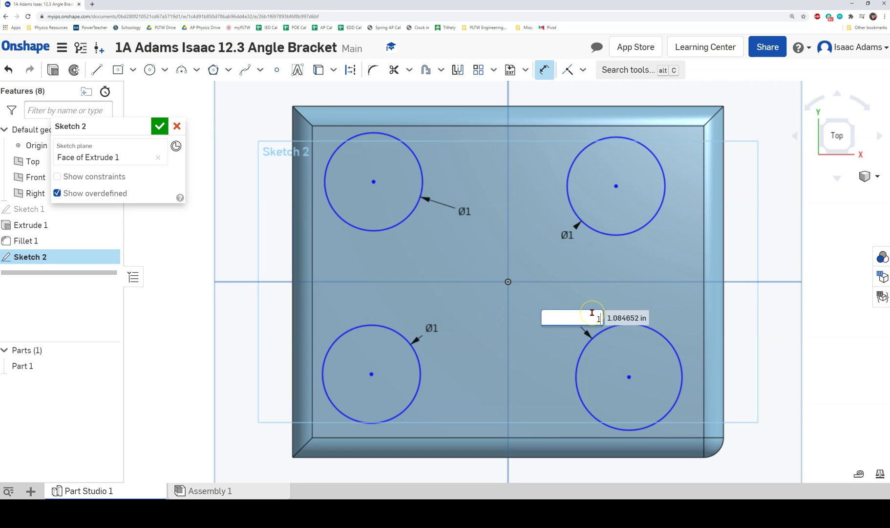
{"action": "key", "text": "Escape"}
{"action": "double_click", "coordinate": [571, 316]}
{"action": "type", "text": "1"}
{"action": "scroll", "coordinate": [511, 288], "scroll_direction": "up", "scroll_amount": 3}
{"action": "key", "text": "Return"}
{"action": "scroll", "coordinate": [538, 302], "scroll_direction": "down", "scroll_amount": 3}
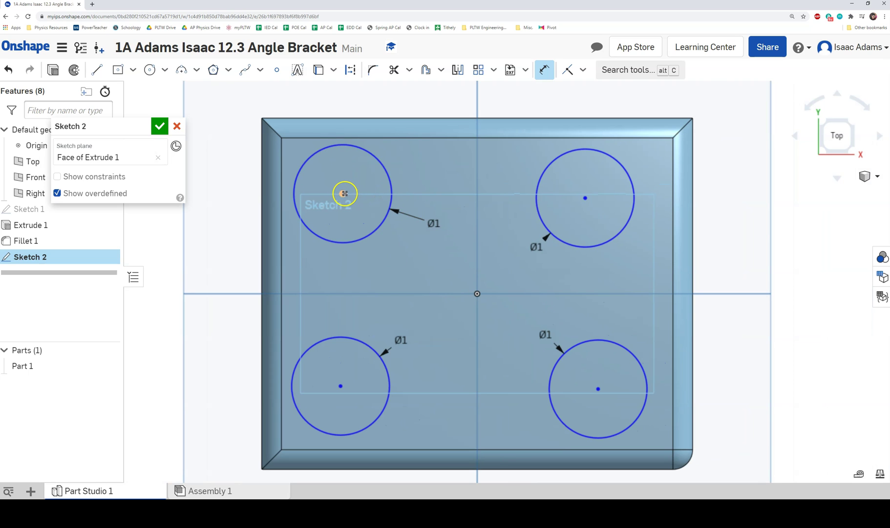
Dimension the top-left circle's centre 1 in from the vertical centreline
{"action": "left_click", "coordinate": [476, 205]}
{"action": "left_click", "coordinate": [441, 175]}
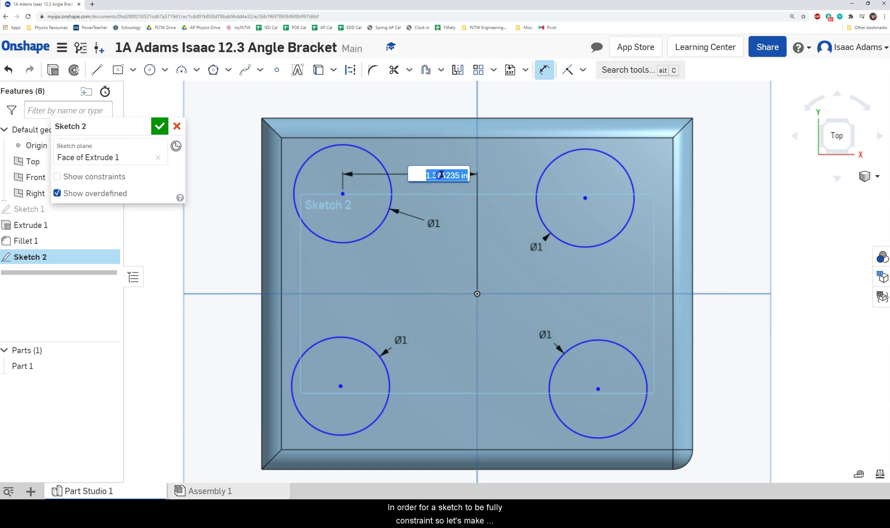
{"action": "key", "text": "Return"}
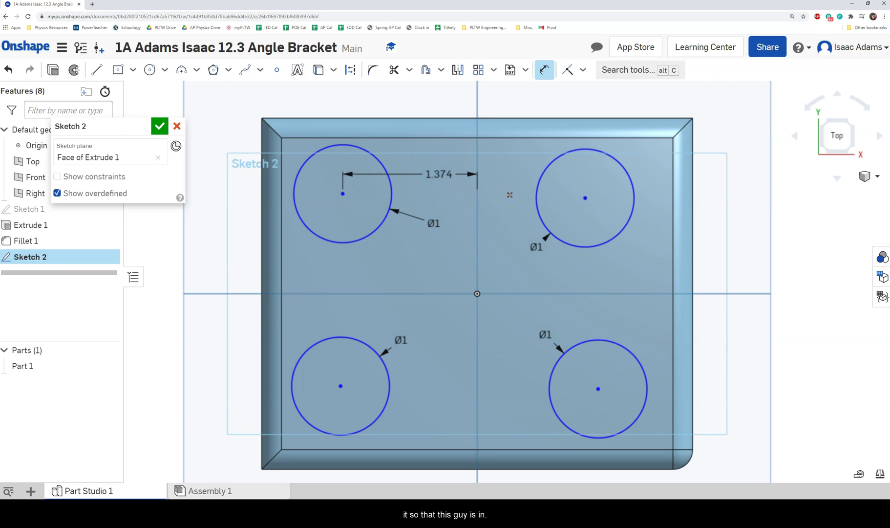
{"action": "left_click", "coordinate": [379, 193]}
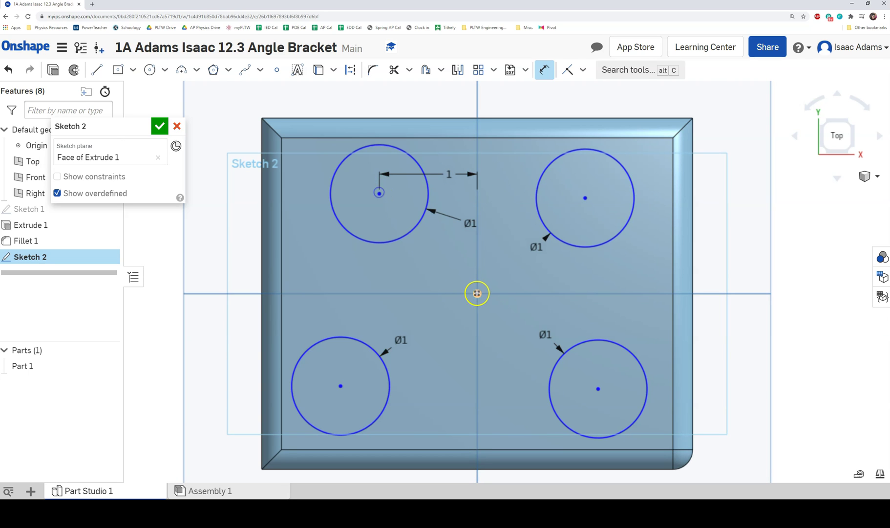
{"action": "left_click", "coordinate": [477, 293]}
{"action": "key", "text": "Escape"}
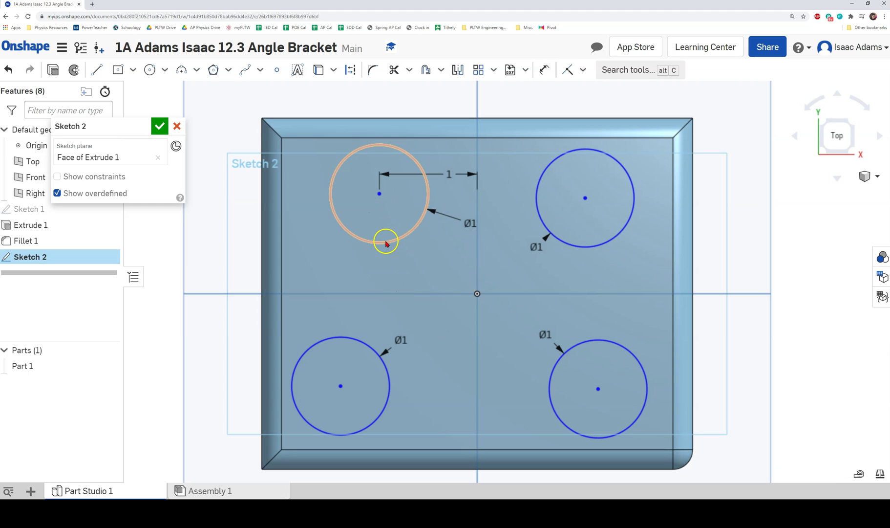
{"action": "key", "text": "d"}
{"action": "left_click", "coordinate": [381, 243]}
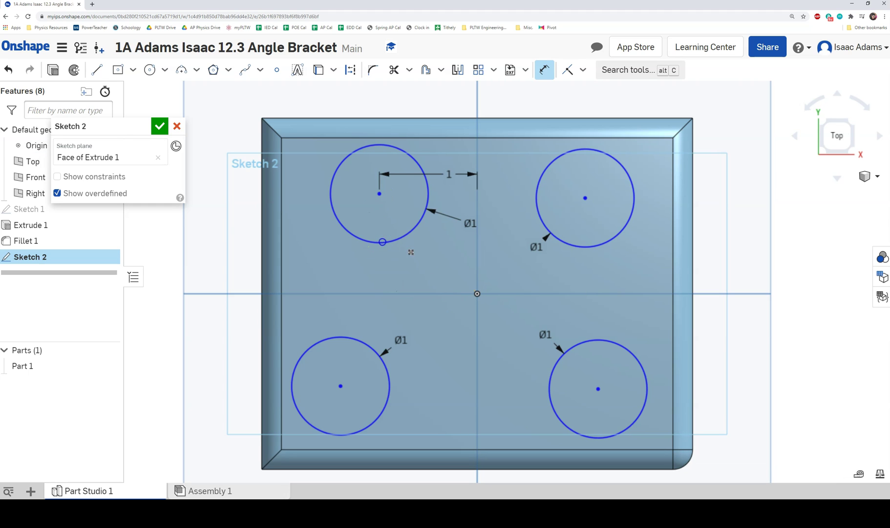
{"action": "left_click", "coordinate": [475, 294]}
{"action": "key", "text": "Escape"}
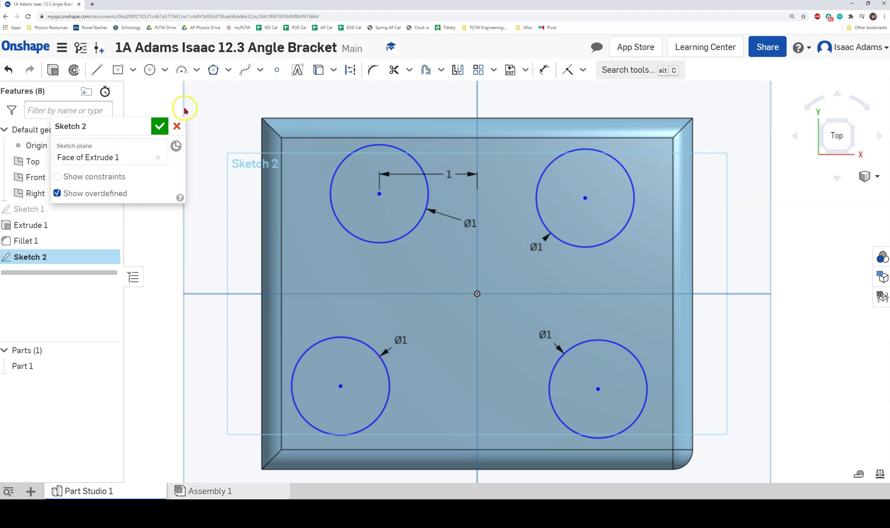
Draw a horizontal construction line across the block from its left edge to its right edge
{"action": "left_click", "coordinate": [101, 73]}
{"action": "left_click", "coordinate": [350, 70]}
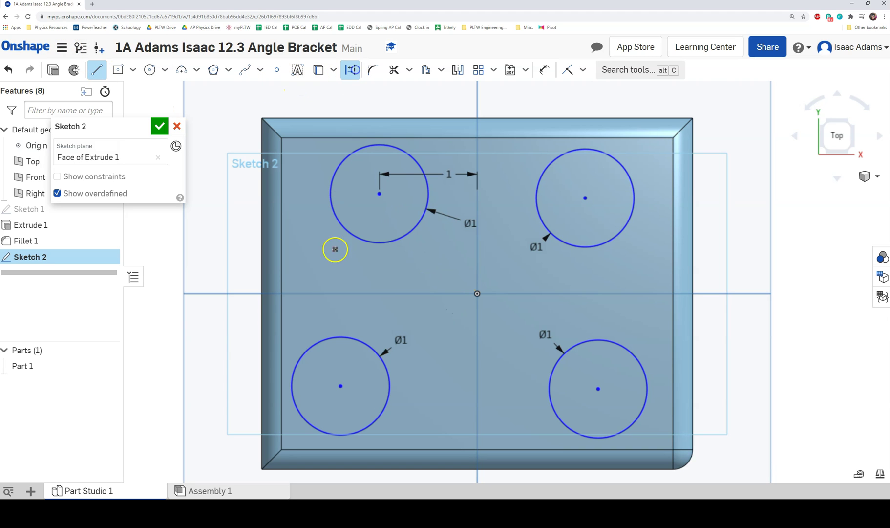
{"action": "left_click", "coordinate": [281, 294]}
{"action": "left_click", "coordinate": [673, 293]}
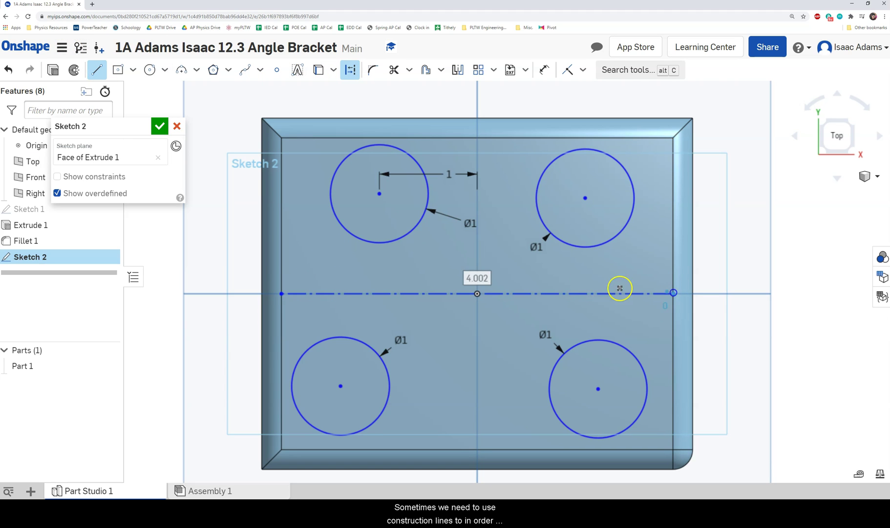
{"action": "key", "text": "Escape"}
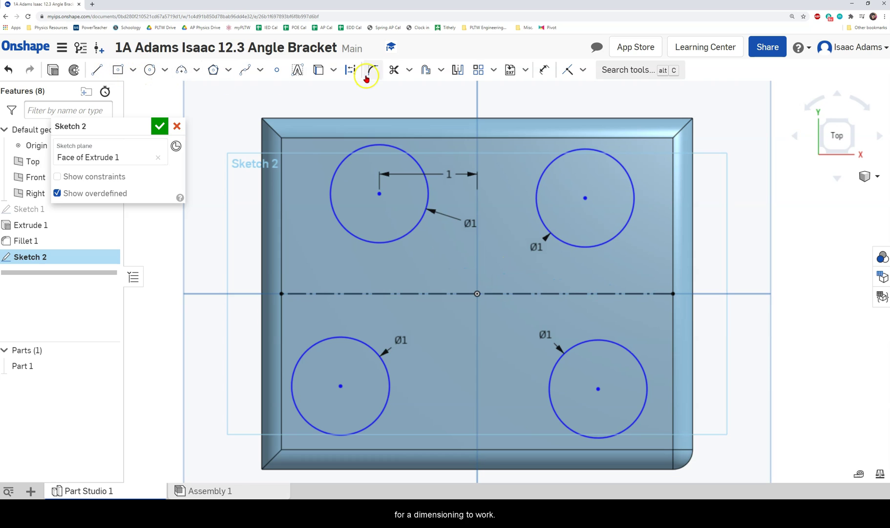
Dimension the top-left and top-right circle centres 1 inch from the centrelines
{"action": "left_click", "coordinate": [544, 69]}
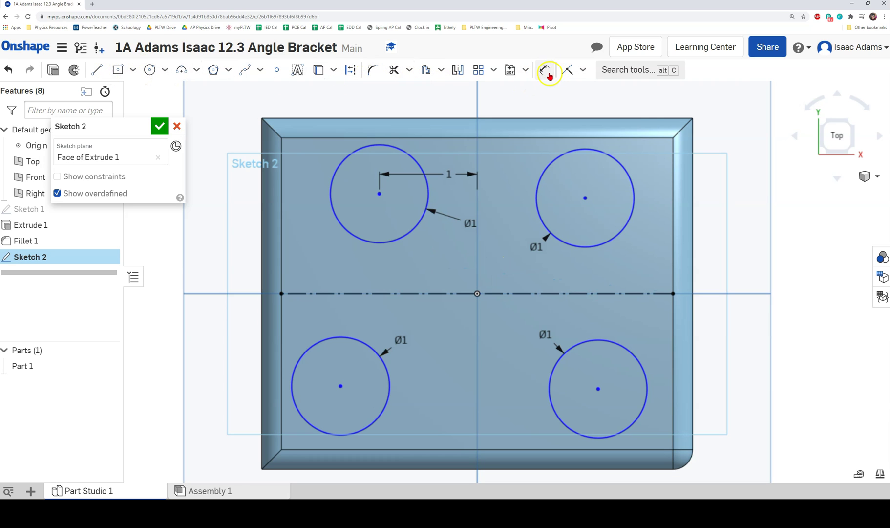
{"action": "left_click", "coordinate": [380, 193]}
{"action": "left_click", "coordinate": [371, 293]}
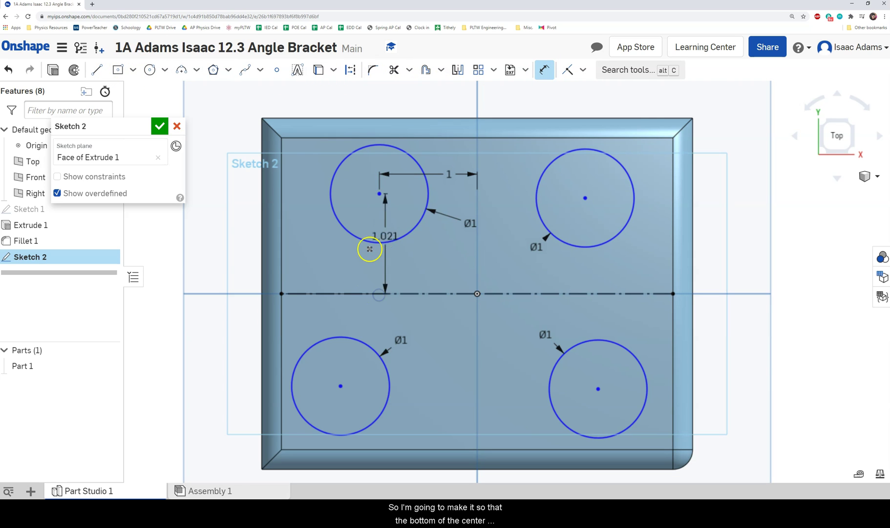
{"action": "double_click", "coordinate": [311, 240]}
{"action": "type", "text": "1.020744"}
{"action": "key", "text": "Return"}
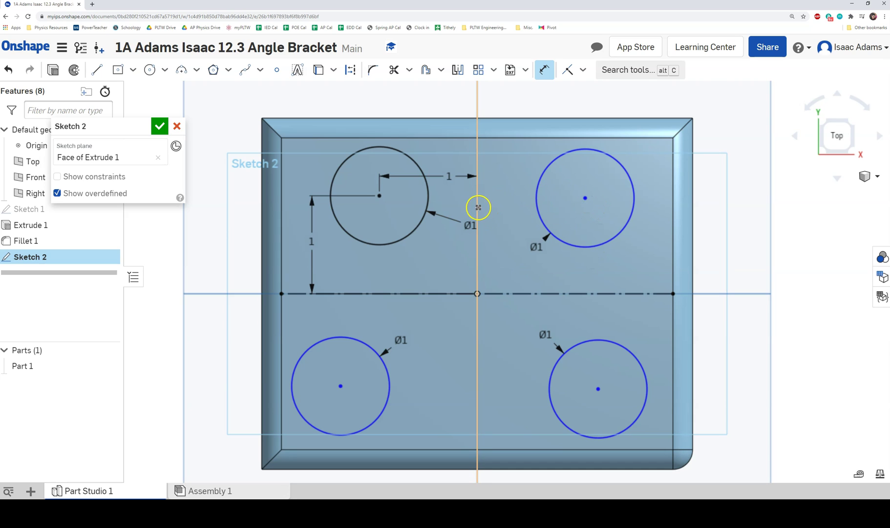
{"action": "left_click", "coordinate": [478, 207]}
{"action": "type", "text": "1"}
{"action": "key", "text": "Return"}
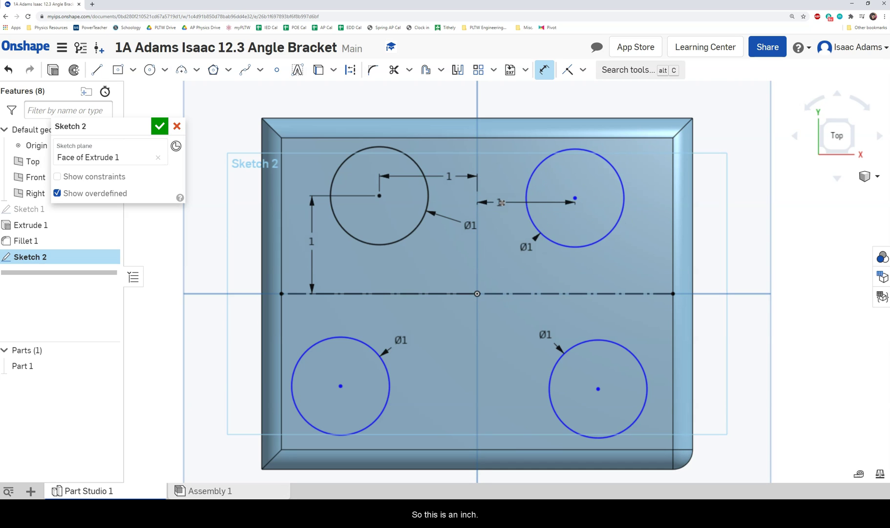
{"action": "left_click", "coordinate": [575, 196]}
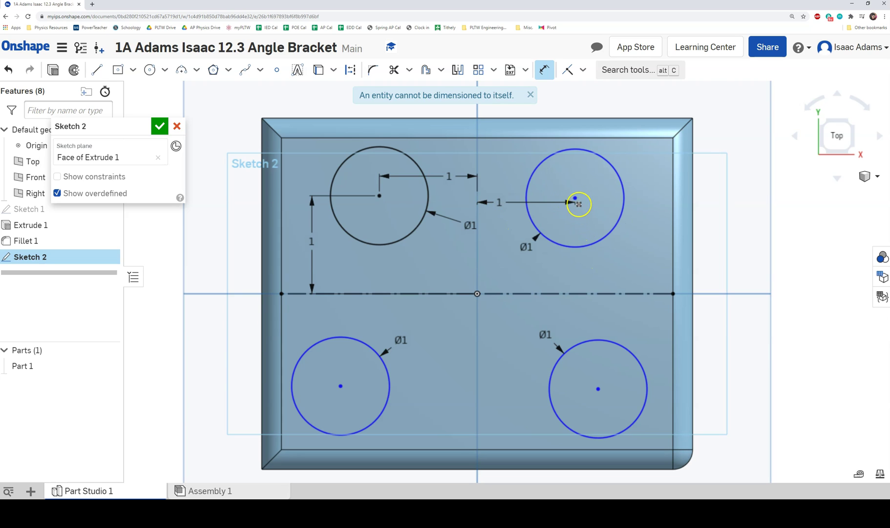
{"action": "left_click", "coordinate": [574, 293]}
{"action": "left_click", "coordinate": [594, 271]}
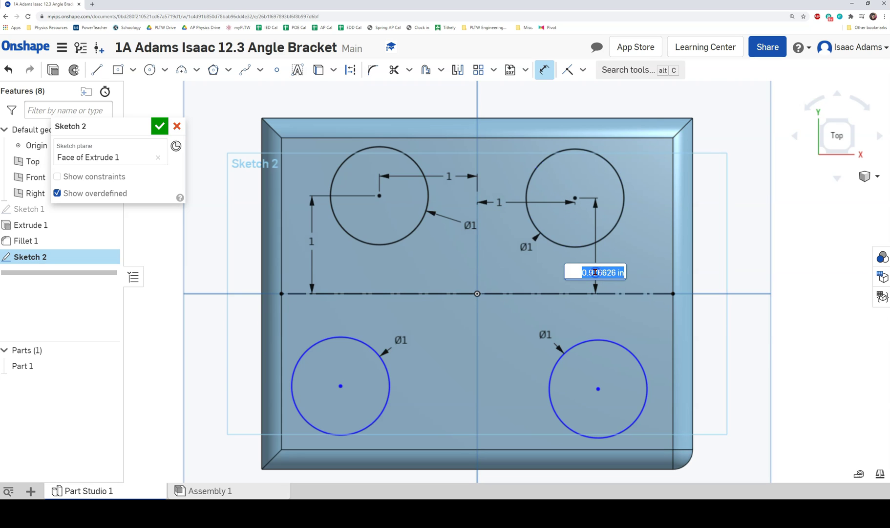
{"action": "type", "text": "1"}
{"action": "key", "text": "Return"}
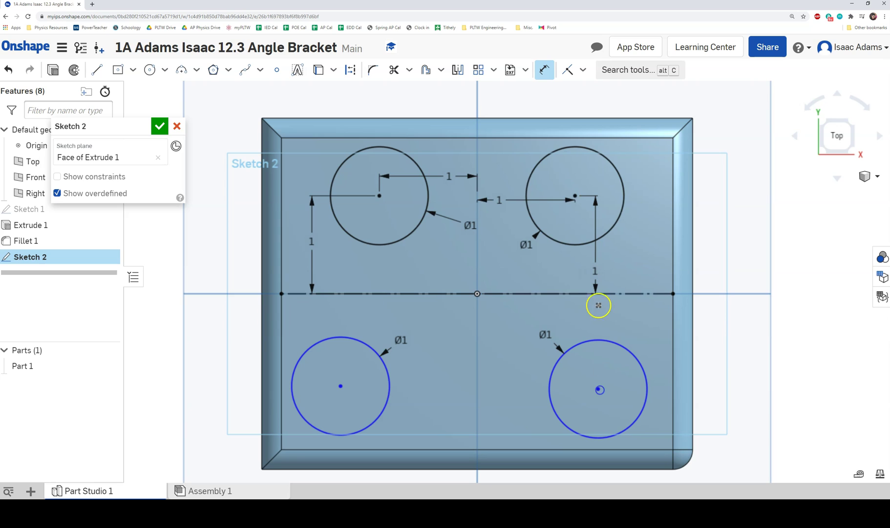
Dimension the bottom-right and bottom-left circle centres 1 inch from both centrelines
{"action": "left_click", "coordinate": [586, 294]}
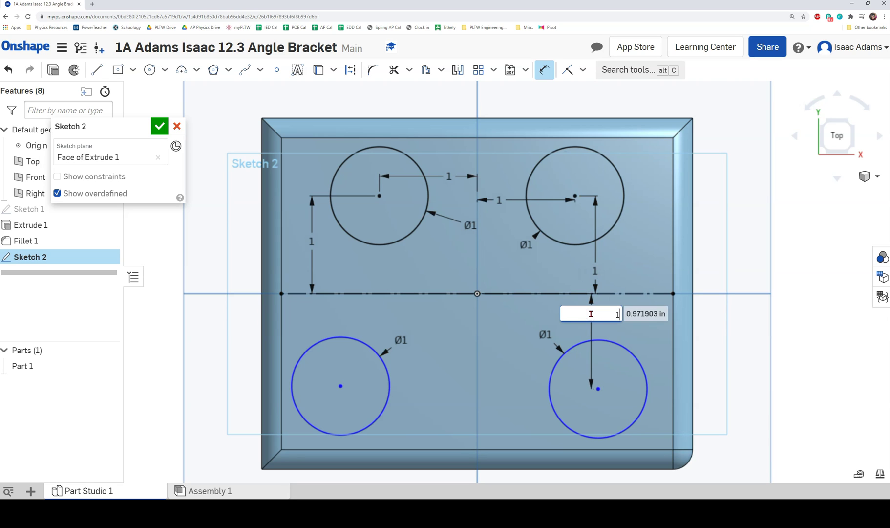
{"action": "type", "text": "1"}
{"action": "key", "text": "Return"}
{"action": "left_click", "coordinate": [593, 314]}
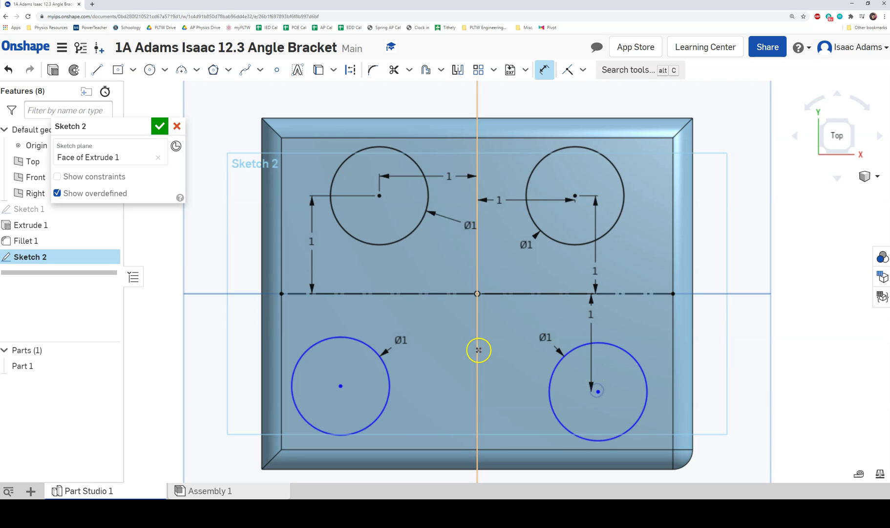
{"action": "left_click", "coordinate": [478, 350]}
{"action": "left_click", "coordinate": [498, 353]}
{"action": "type", "text": "1"}
{"action": "key", "text": "Return"}
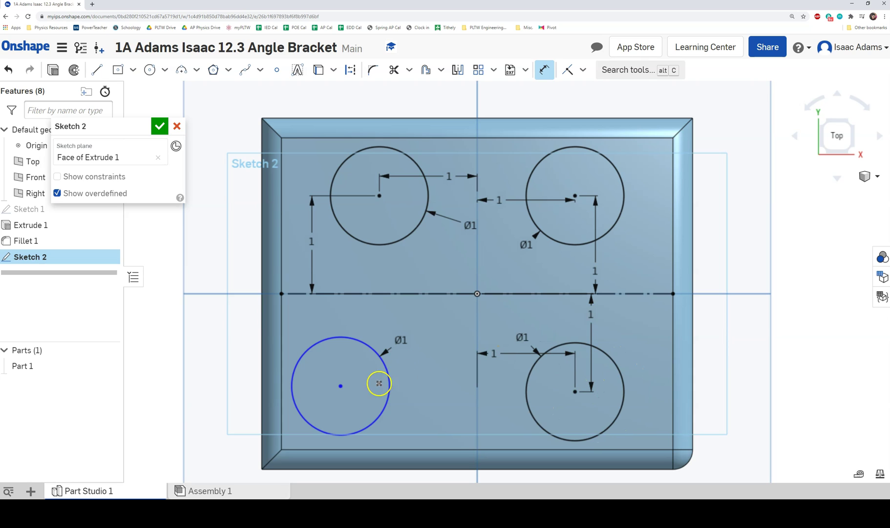
{"action": "left_click", "coordinate": [475, 379]}
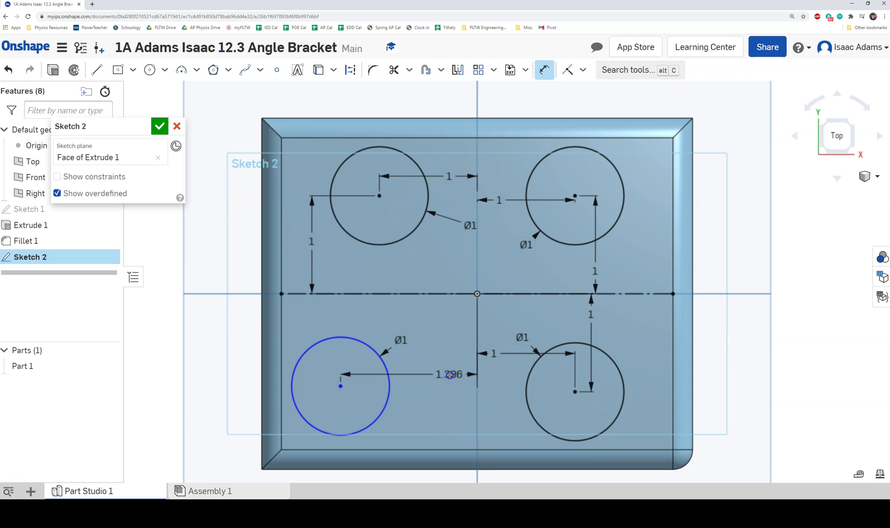
{"action": "type", "text": "1"}
{"action": "key", "text": "Return"}
{"action": "left_click", "coordinate": [397, 384]}
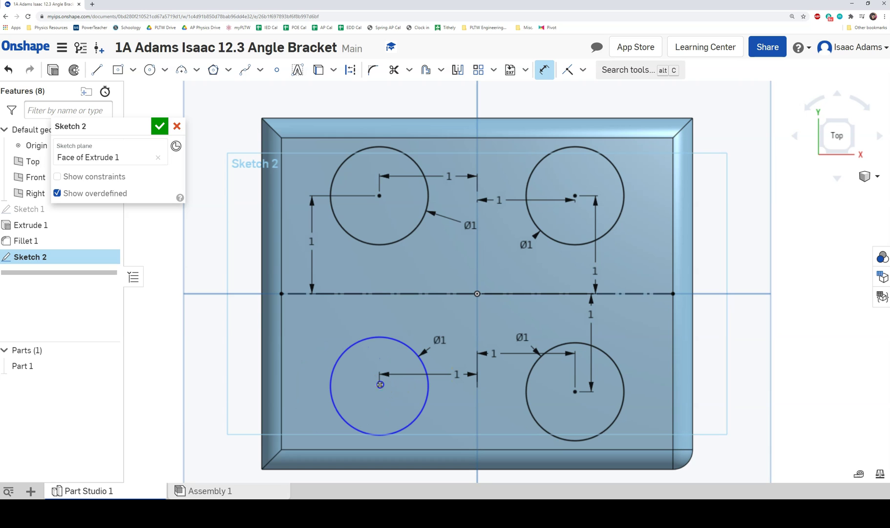
{"action": "left_click", "coordinate": [381, 303]}
{"action": "left_click", "coordinate": [382, 317]}
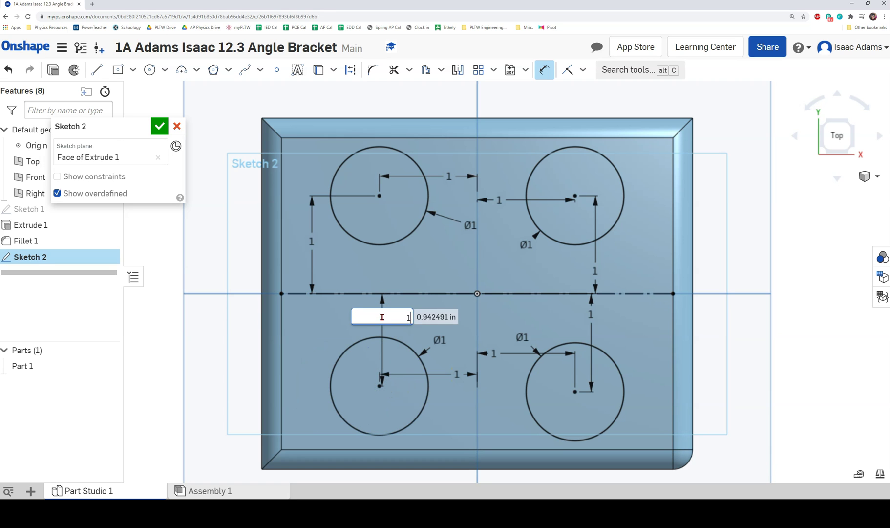
{"action": "type", "text": "1"}
{"action": "key", "text": "Return"}
{"action": "scroll", "coordinate": [447, 357], "scroll_direction": "down", "scroll_amount": 5}
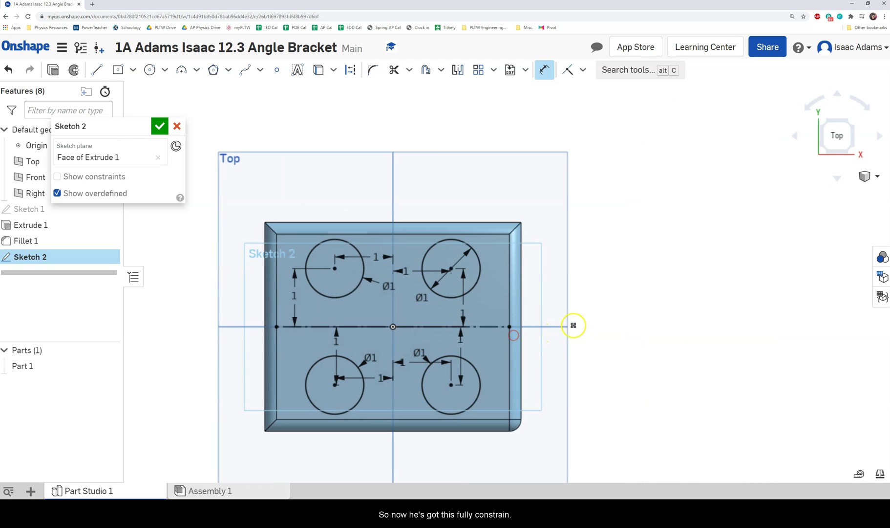
{"action": "mouse_move", "coordinate": [573, 324]}
{"action": "right_mouse_down"}
{"action": "mouse_move", "coordinate": [567, 302]}
{"action": "mouse_move", "coordinate": [578, 292]}
{"action": "mouse_move", "coordinate": [558, 327]}
{"action": "right_mouse_up"}
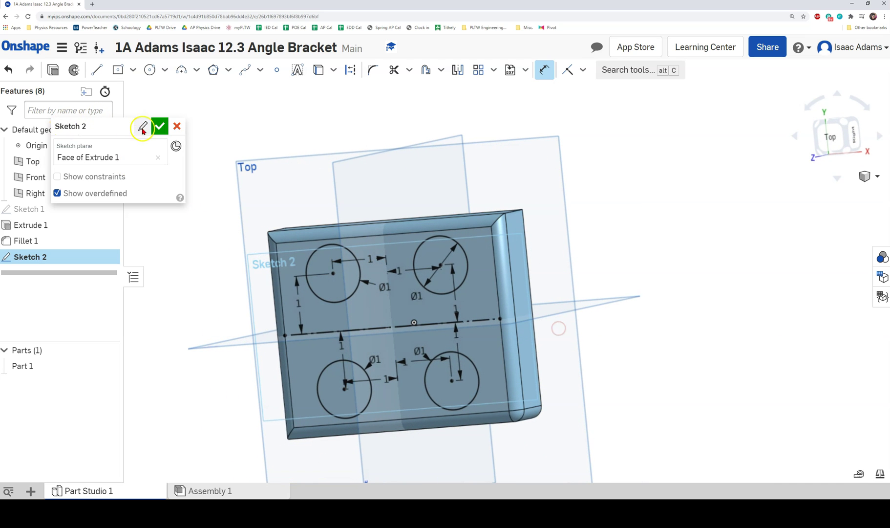
Close Sketch 2 and start a hole at each of the four circle centres
{"action": "left_click", "coordinate": [142, 128]}
{"action": "scroll", "coordinate": [453, 285], "scroll_direction": "up", "scroll_amount": 5}
{"action": "mouse_move", "coordinate": [413, 302]}
{"action": "right_mouse_down"}
{"action": "mouse_move", "coordinate": [436, 297]}
{"action": "mouse_move", "coordinate": [432, 303]}
{"action": "right_mouse_up"}
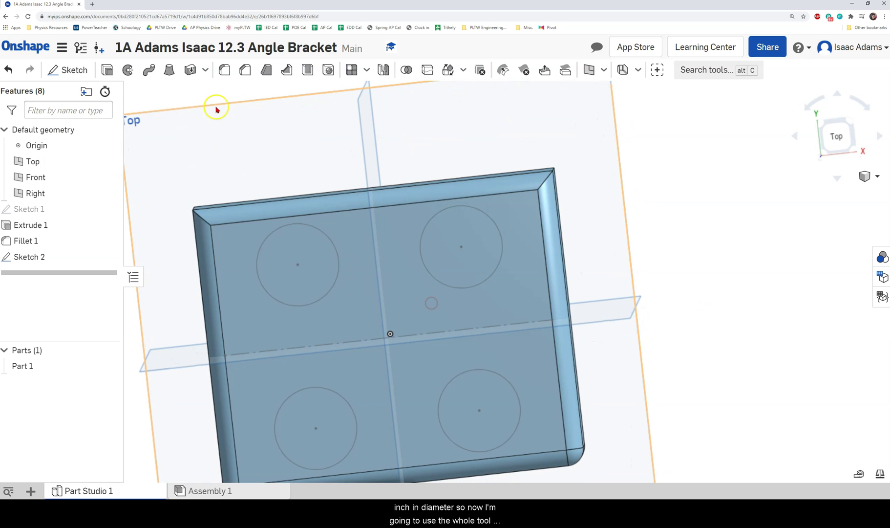
{"action": "left_click", "coordinate": [325, 73]}
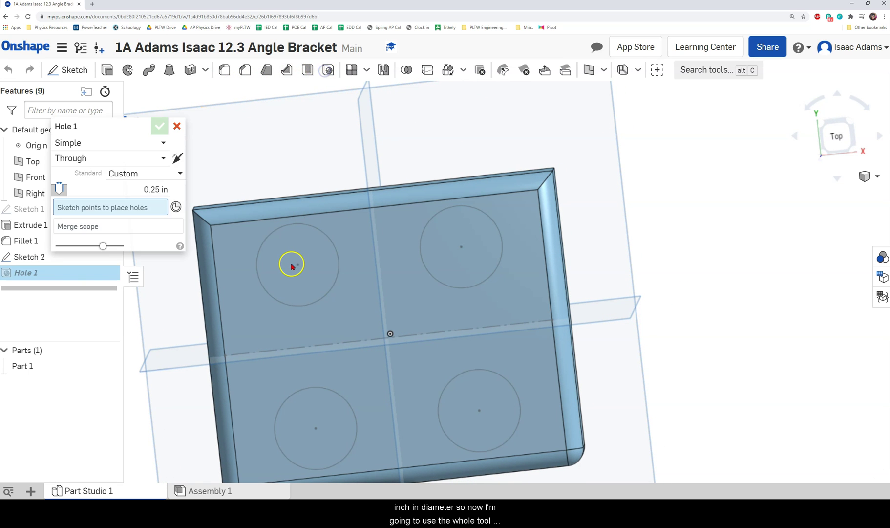
{"action": "left_click", "coordinate": [297, 265]}
{"action": "left_click", "coordinate": [460, 246]}
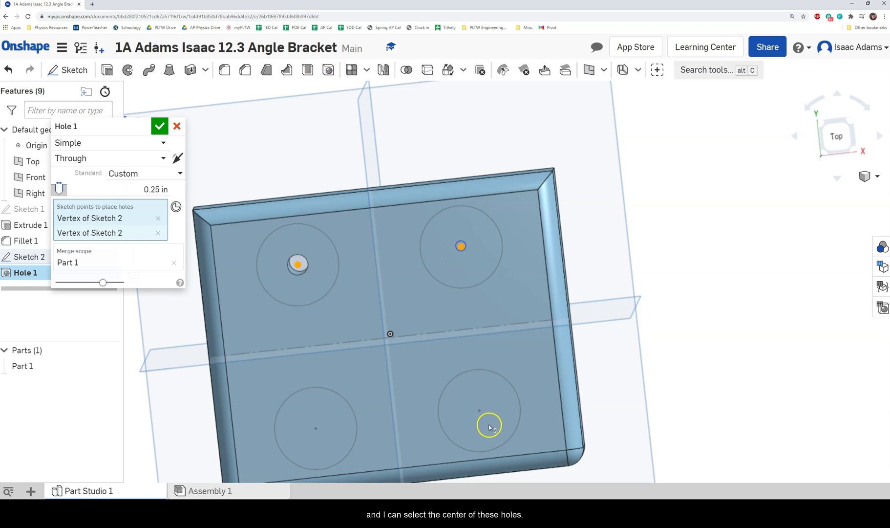
{"action": "left_click", "coordinate": [479, 410]}
{"action": "left_click", "coordinate": [318, 429]}
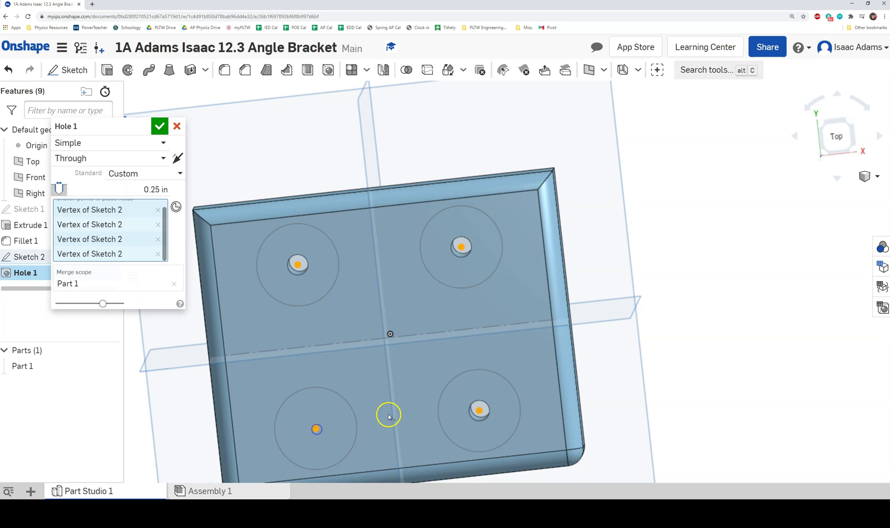
{"action": "right_click_drag", "start_coordinate": [388, 415], "coordinate": [405, 396]}
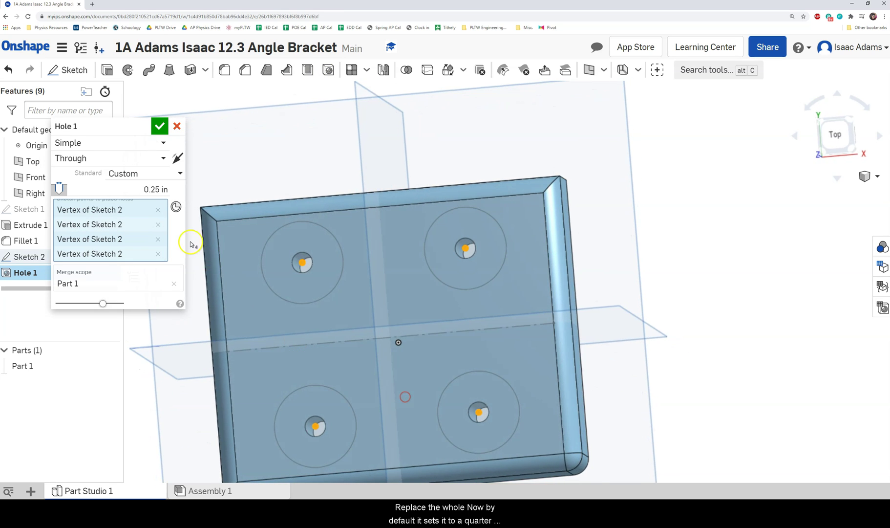
Set the hole diameter to 1.0 in and accept Hole 1
{"action": "left_click", "coordinate": [152, 189]}
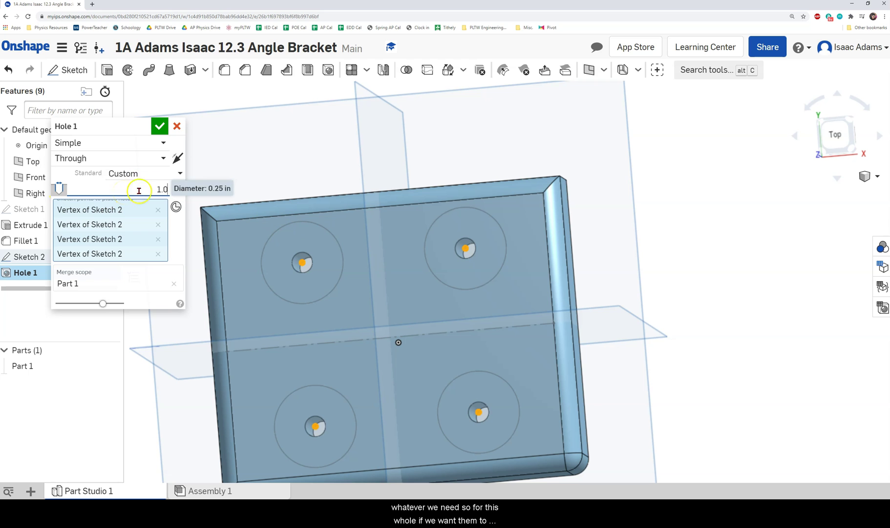
{"action": "type", "text": "1.0"}
{"action": "key", "text": "Return"}
{"action": "right_click_drag", "start_coordinate": [318, 258], "coordinate": [269, 198]}
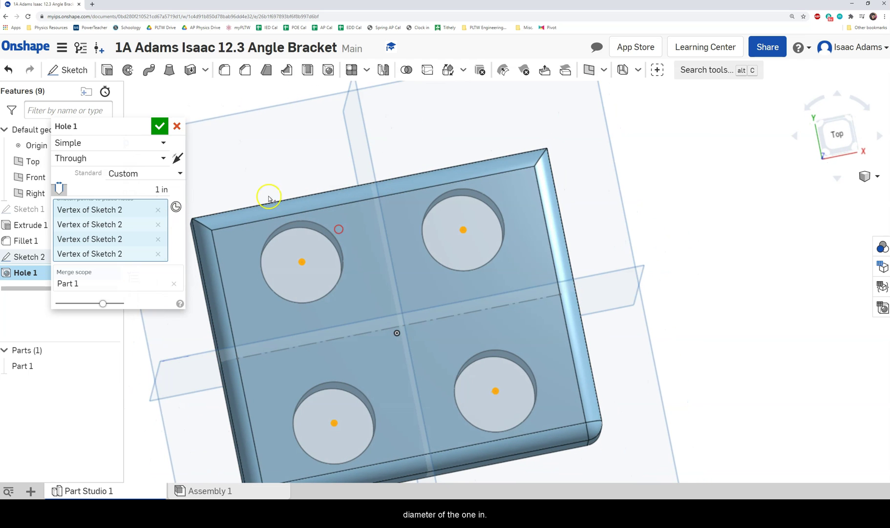
{"action": "left_click", "coordinate": [160, 128]}
{"action": "right_click_drag", "start_coordinate": [419, 278], "coordinate": [439, 264]}
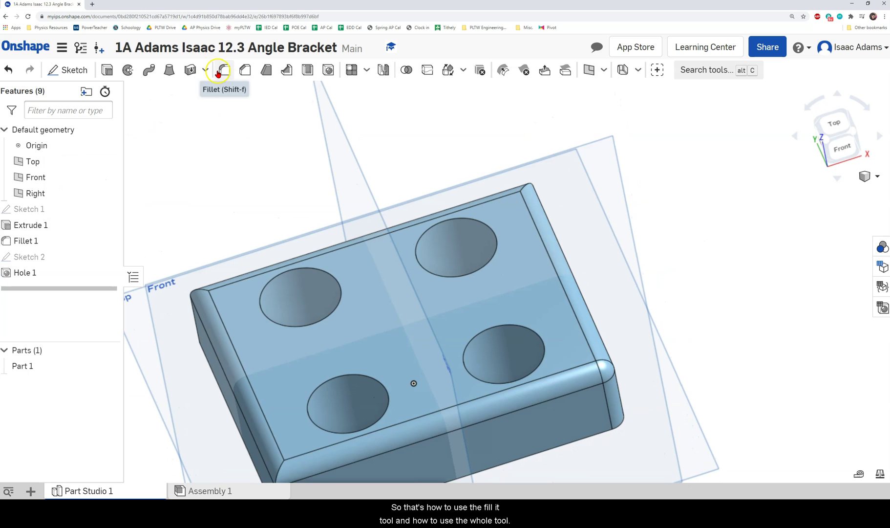
{"action": "right_click_drag", "start_coordinate": [303, 147], "coordinate": [223, 199]}
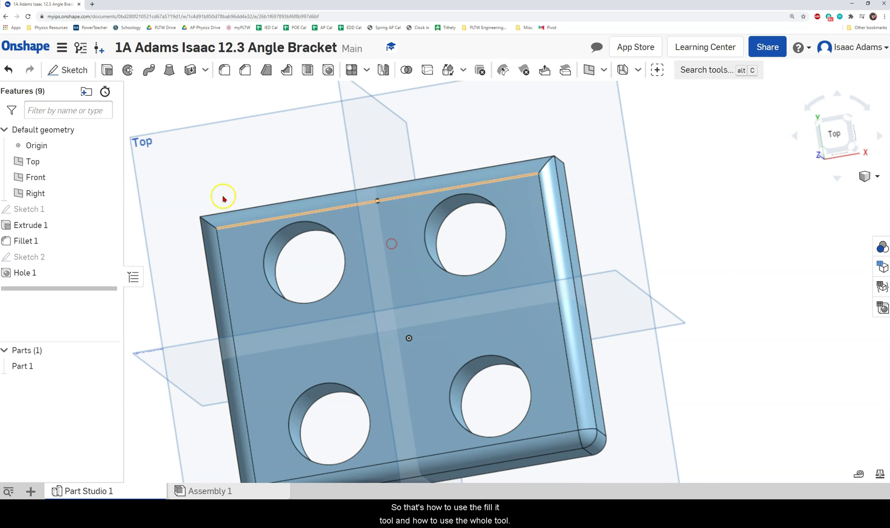
Return to the documents list and open Angle Bracket from the personal files > IED folder
{"action": "left_click", "coordinate": [6, 16]}
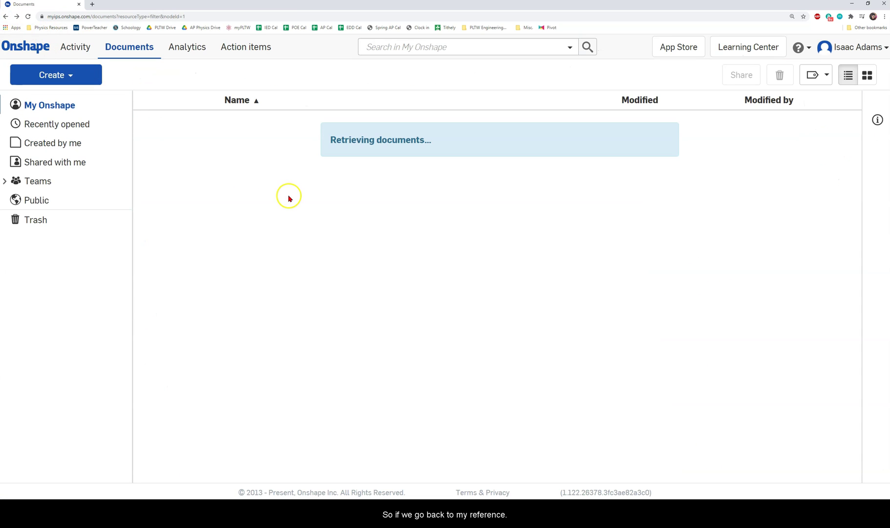
{"action": "scroll", "coordinate": [387, 298], "scroll_direction": "down", "scroll_amount": 8}
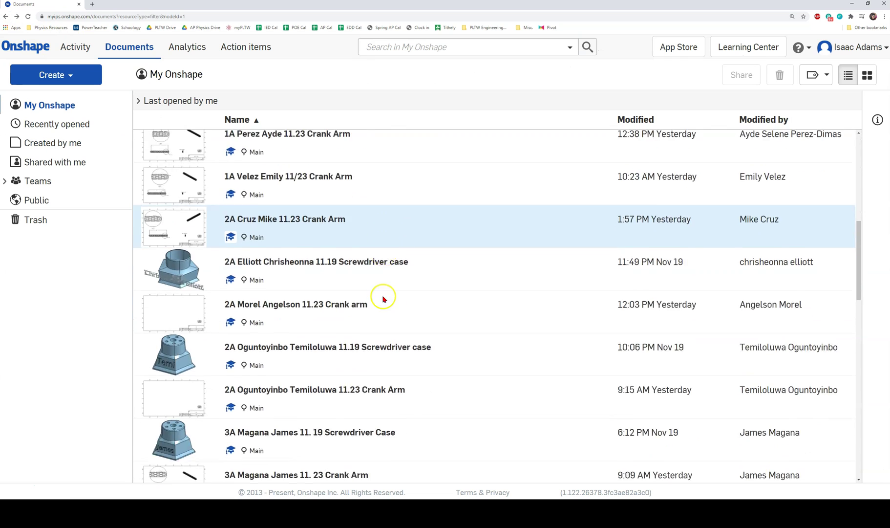
{"action": "scroll", "coordinate": [259, 205], "scroll_direction": "up", "scroll_amount": 8}
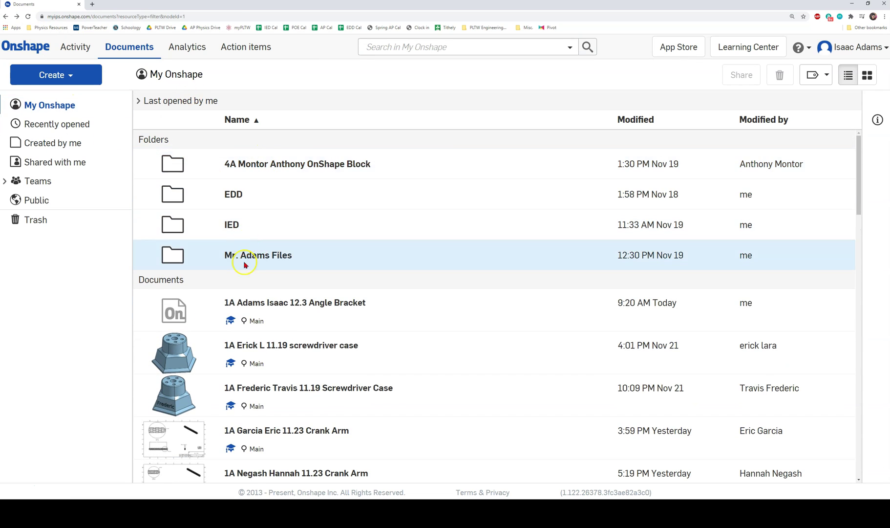
{"action": "double_click", "coordinate": [252, 256]}
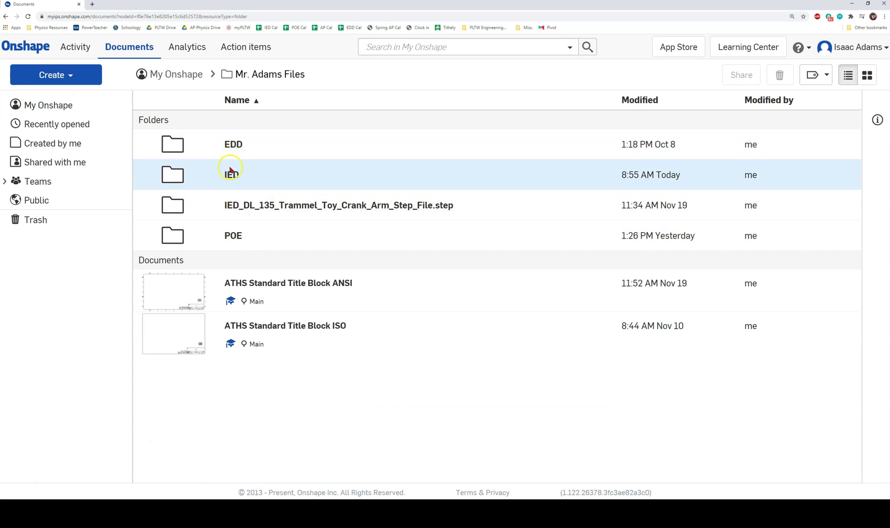
{"action": "double_click", "coordinate": [232, 176]}
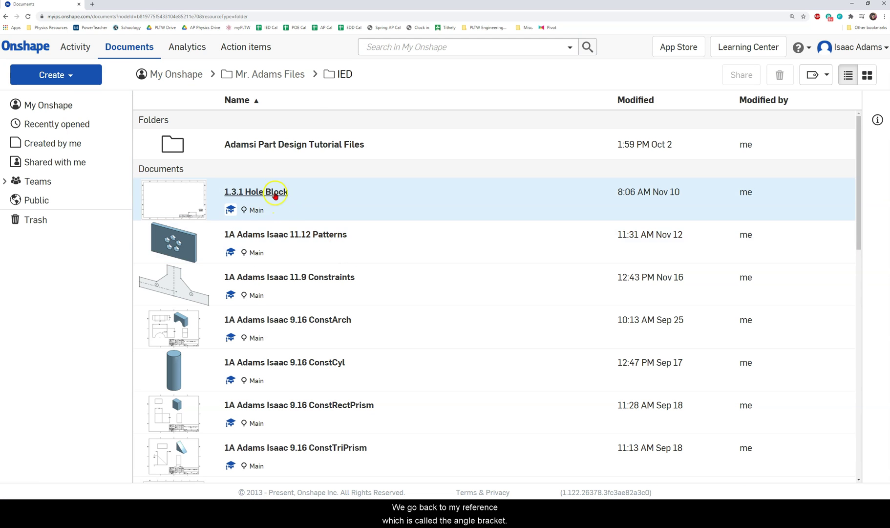
{"action": "scroll", "coordinate": [308, 291], "scroll_direction": "down", "scroll_amount": 9}
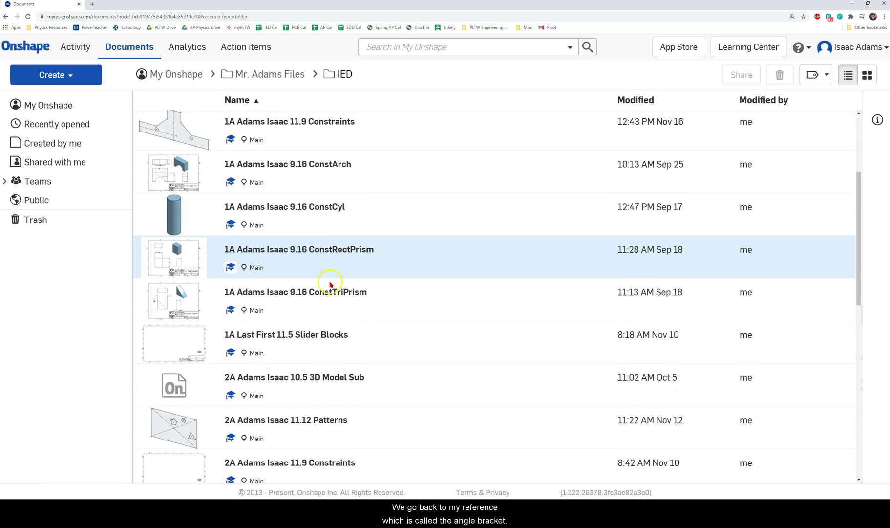
{"action": "scroll", "coordinate": [323, 296], "scroll_direction": "down", "scroll_amount": 3}
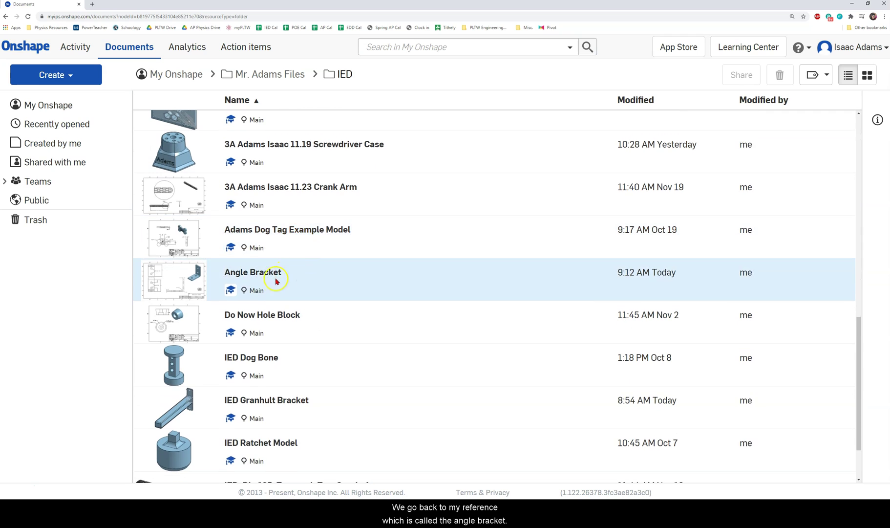
{"action": "left_click", "coordinate": [270, 273]}
{"action": "left_click", "coordinate": [270, 272]}
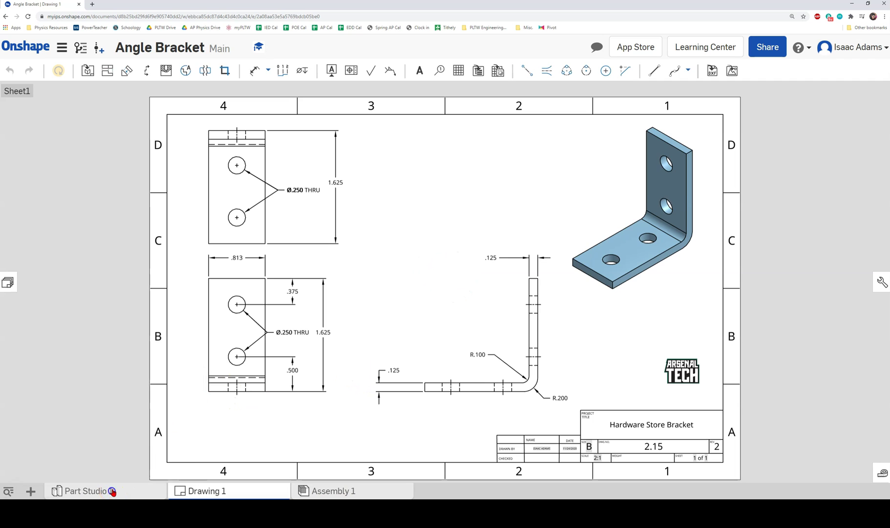
{"action": "left_click", "coordinate": [111, 490]}
{"action": "right_click_drag", "start_coordinate": [589, 305], "coordinate": [530, 283]}
{"action": "left_click", "coordinate": [199, 489]}
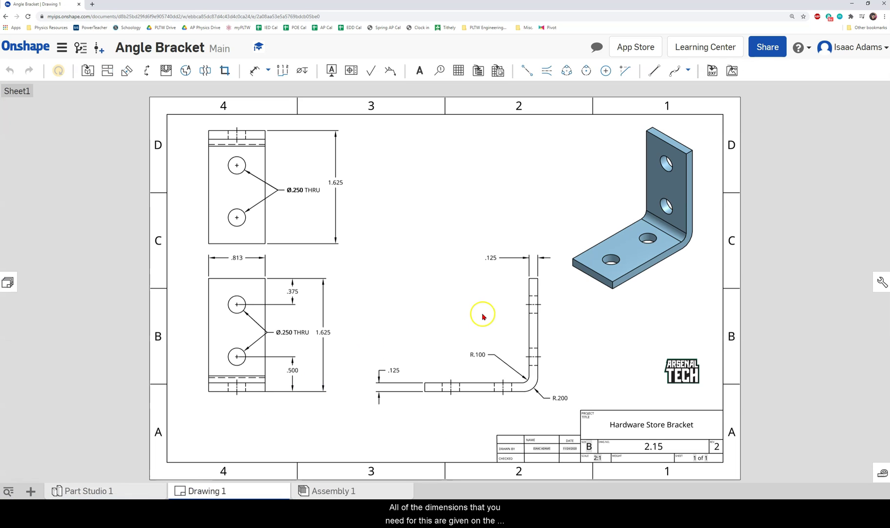